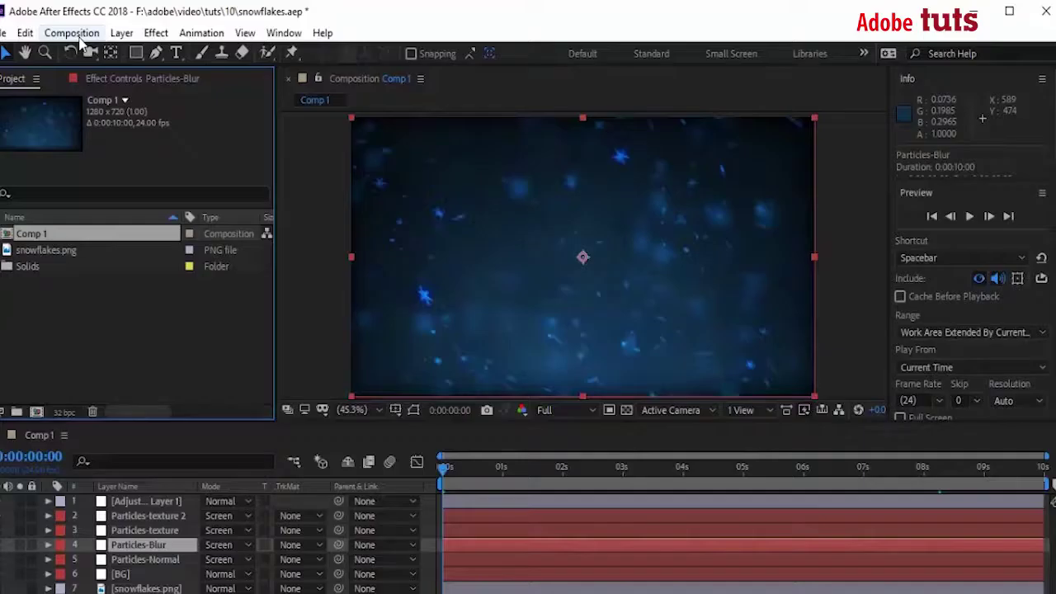
Step: Create a 1280×720, 24 fps, 10-second composition named Snowflakes
left_click(73, 33)
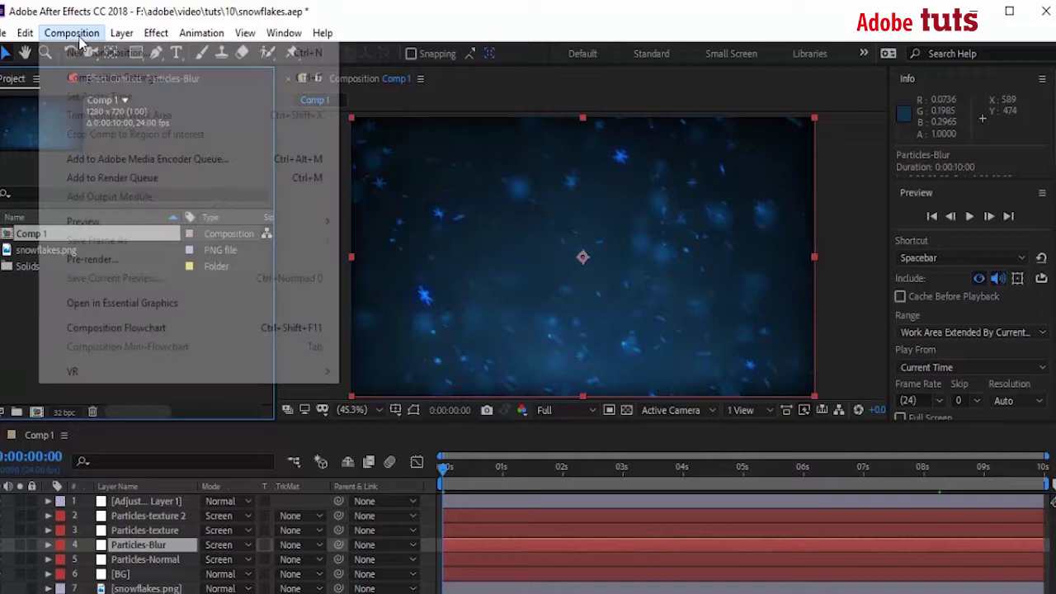
left_click(91, 54)
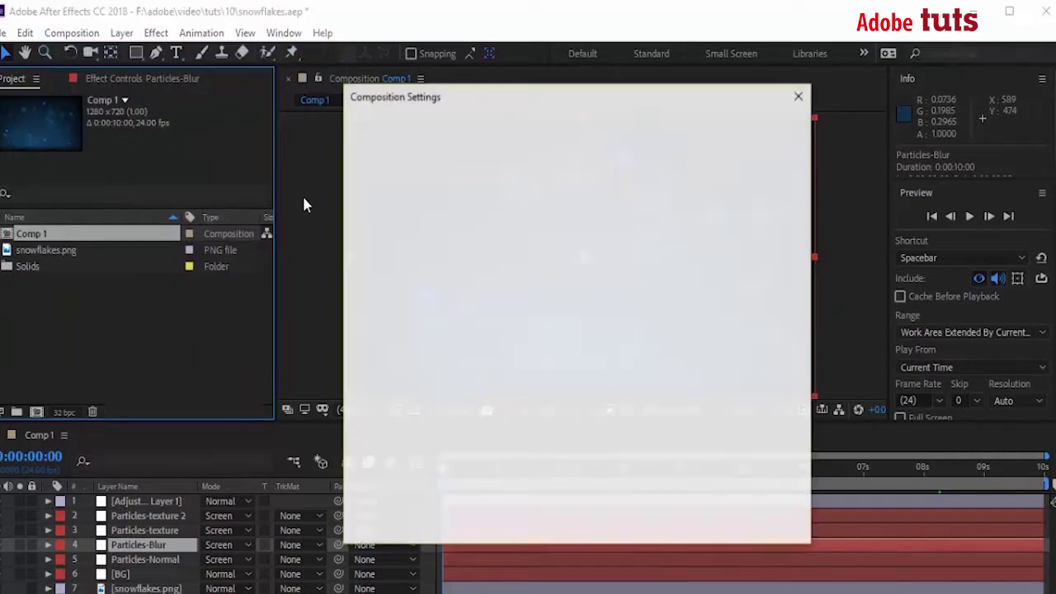
type("S")
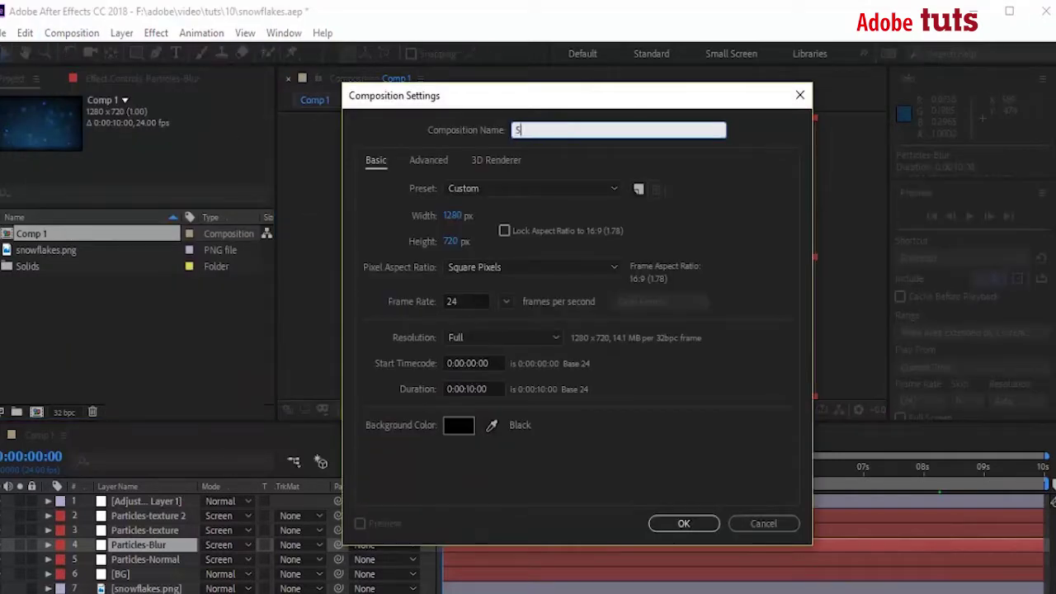
type("nowf")
type("lakes")
left_click(681, 523)
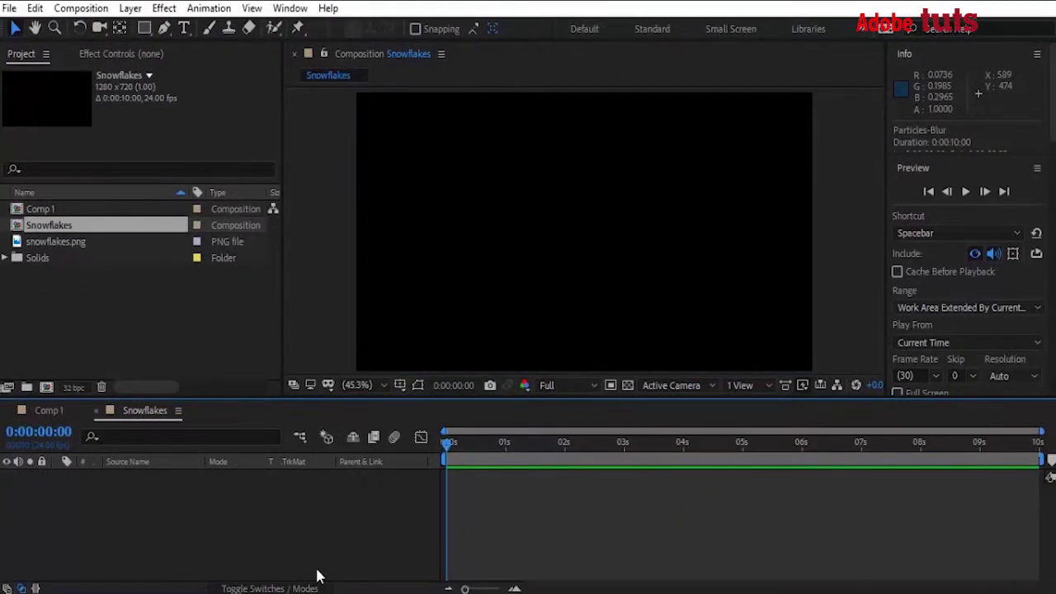
Step: Add a new solid layer named BG to the timeline
right_click(260, 537)
mouse_move(355, 347)
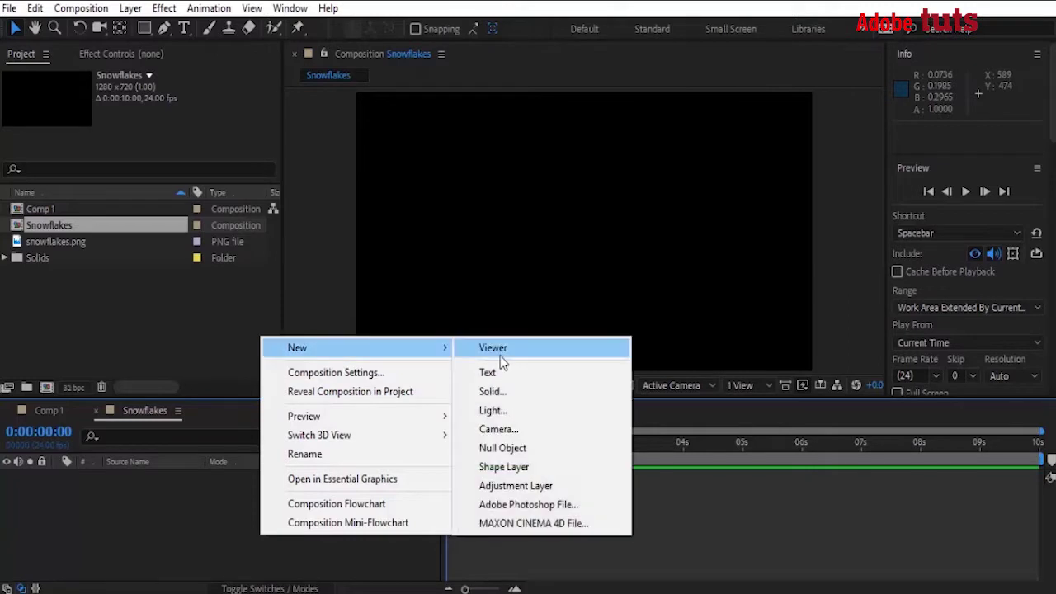
left_click(504, 392)
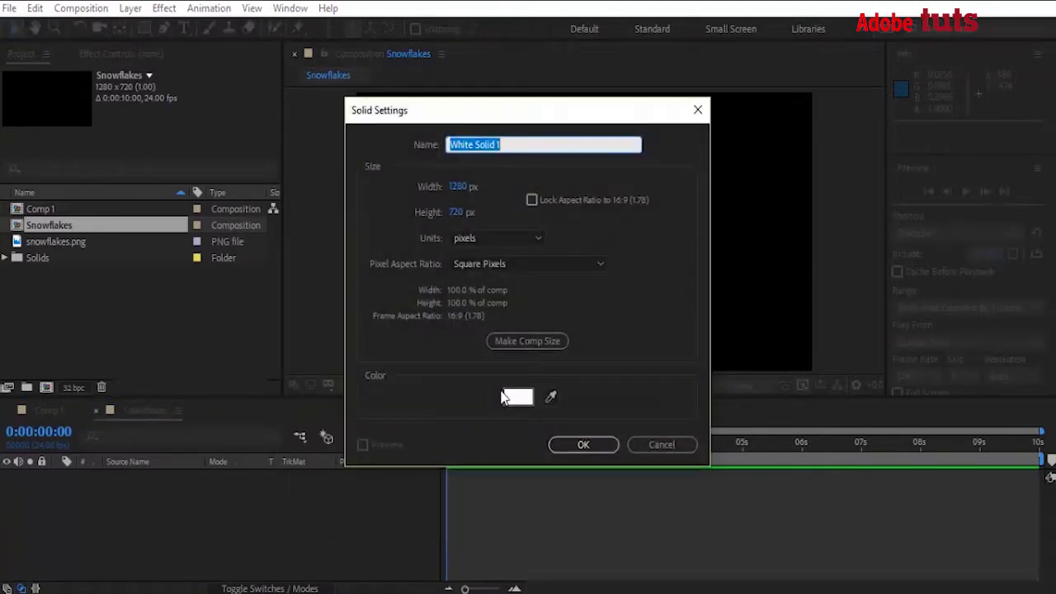
type("BG")
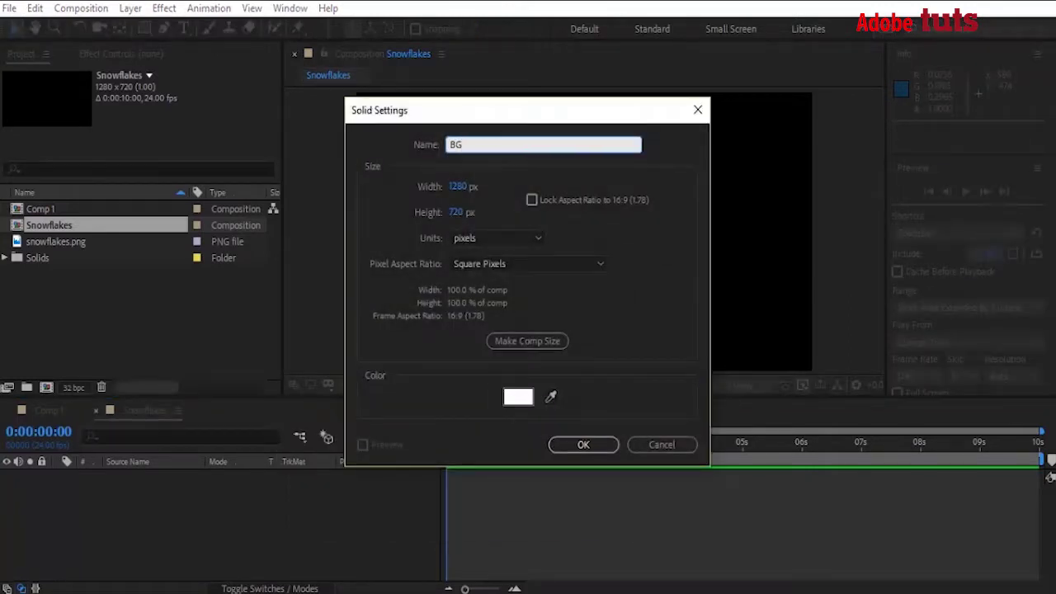
key("Return")
Step: Apply Gradient Ramp to BG with a dark blue start colour and black (000000) end colour
left_click(988, 150)
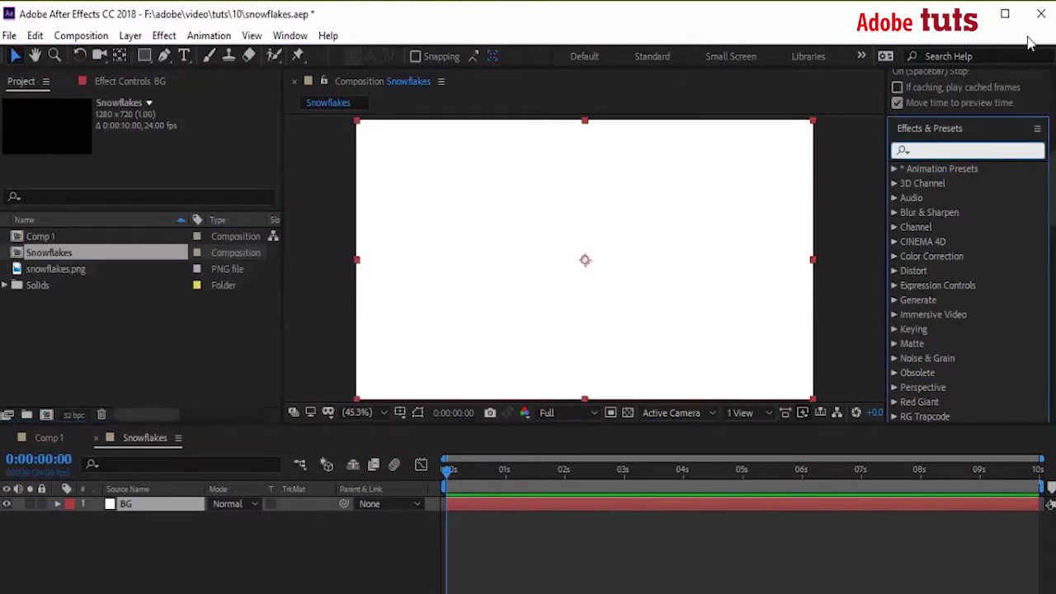
type("ramp")
left_click_drag(965, 185, 720, 221)
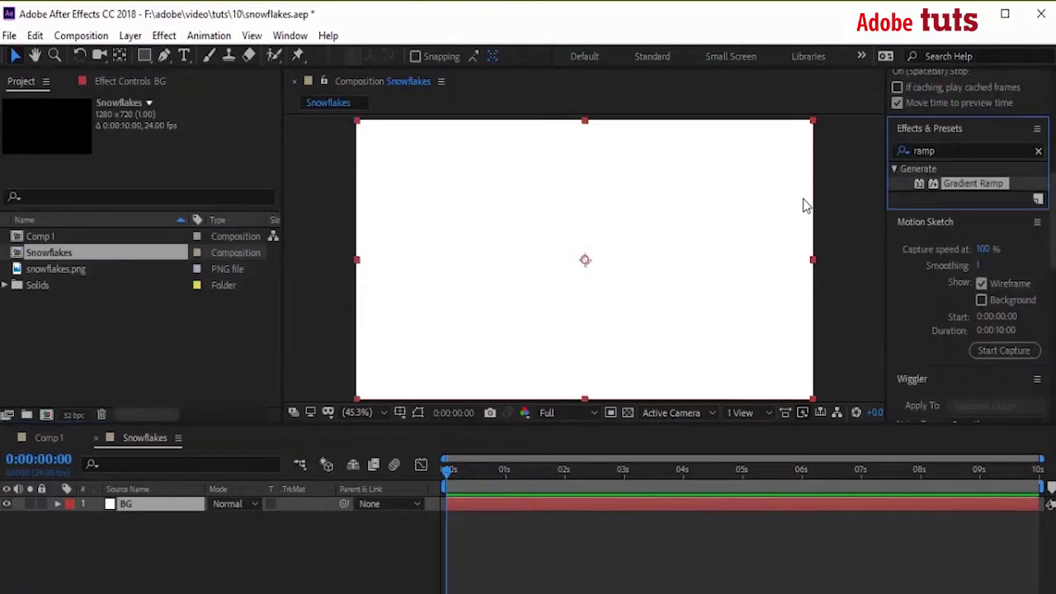
left_click(159, 147)
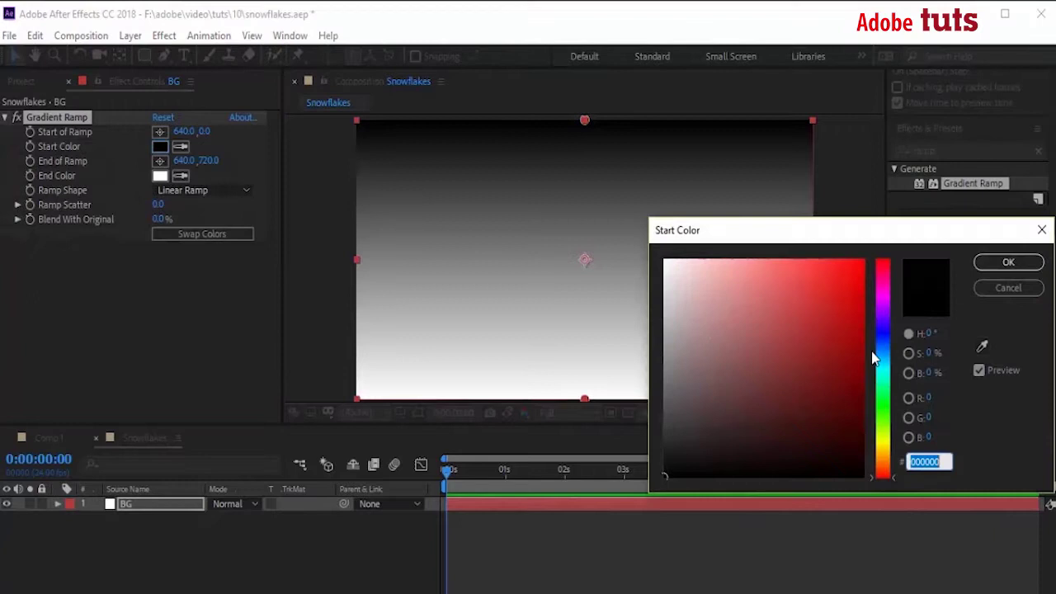
left_click(881, 339)
mouse_move(820, 360)
left_mouse_down()
mouse_move(849, 346)
mouse_move(848, 336)
mouse_move(855, 405)
left_mouse_up()
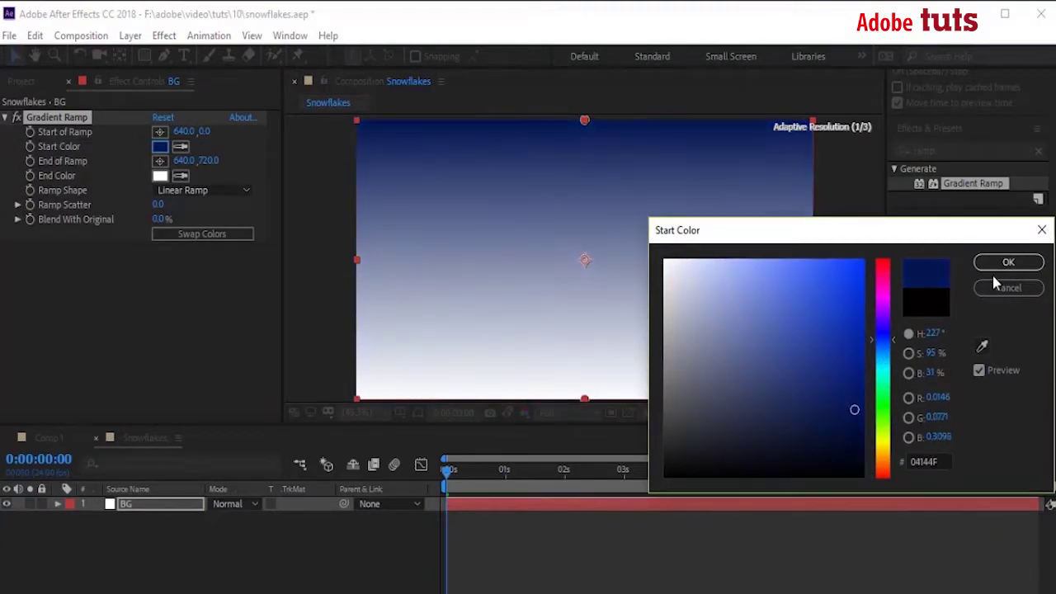
left_click(1008, 262)
left_click(159, 176)
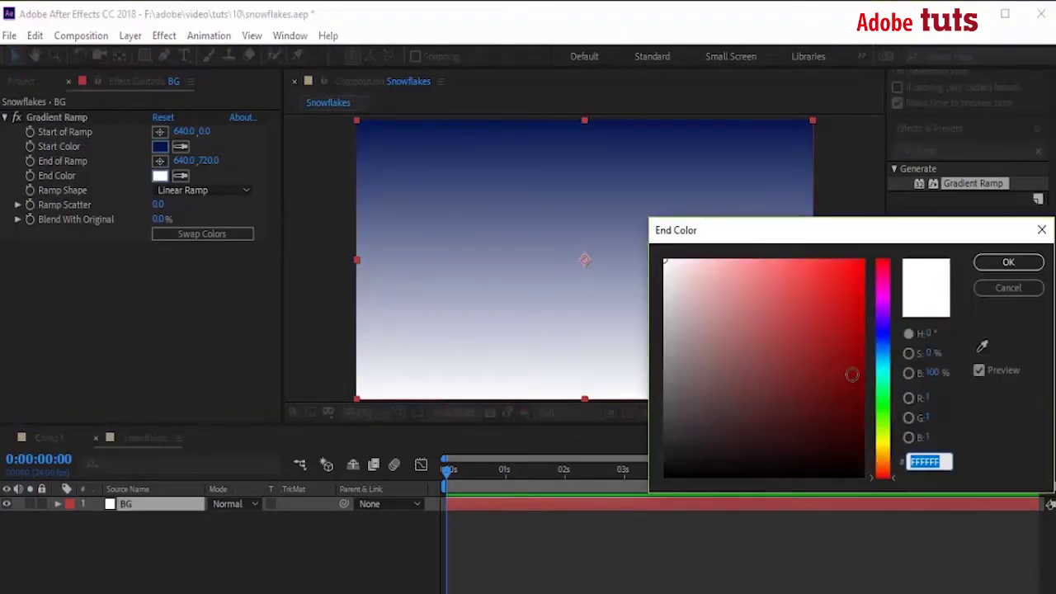
type("000000")
left_click(1006, 262)
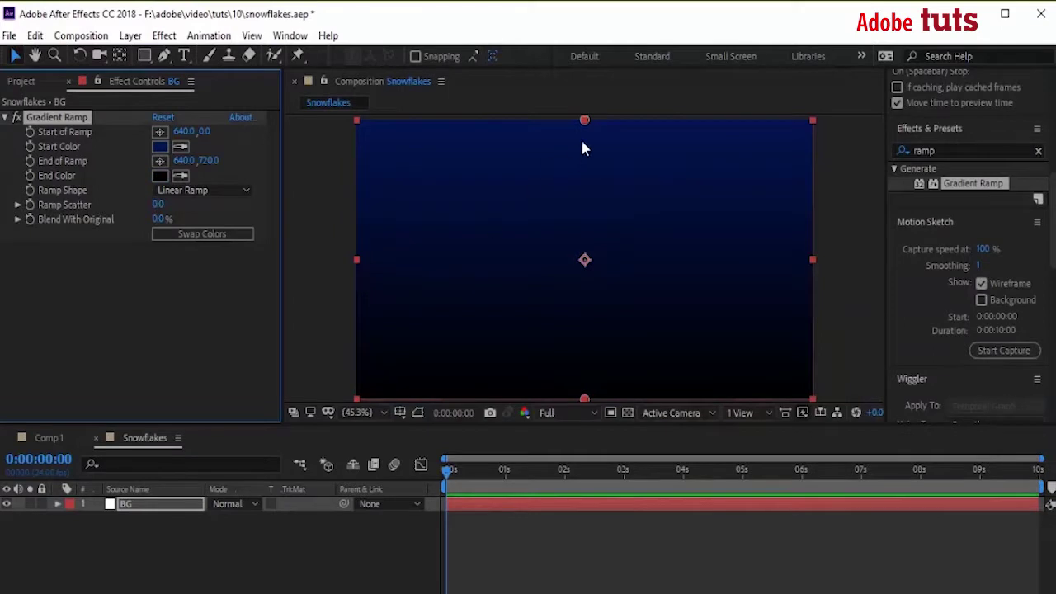
Step: Make the ramp radial and move its centre near the bottom edge
left_click(217, 189)
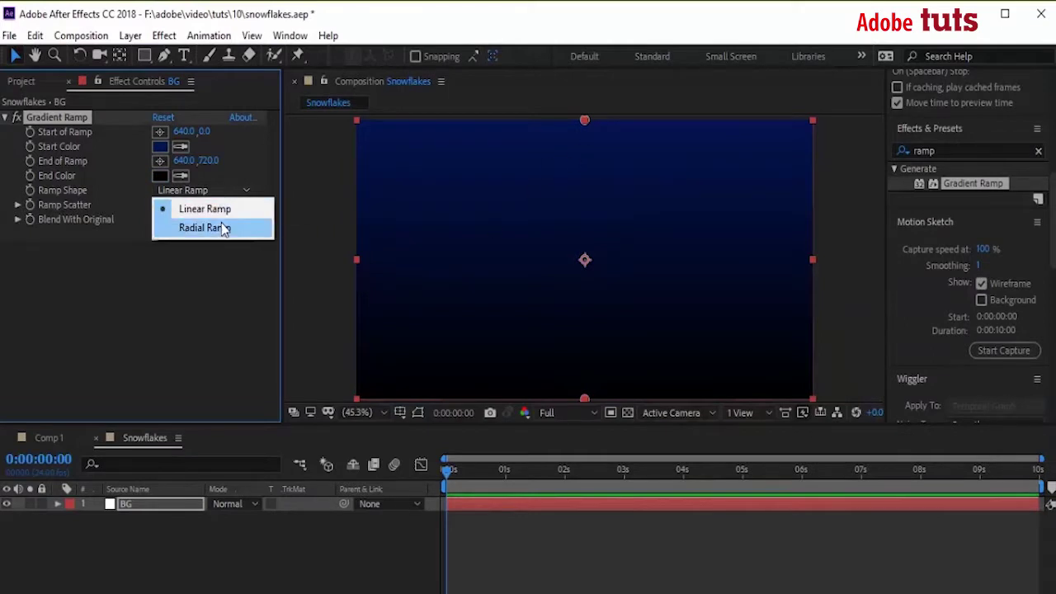
left_click(223, 229)
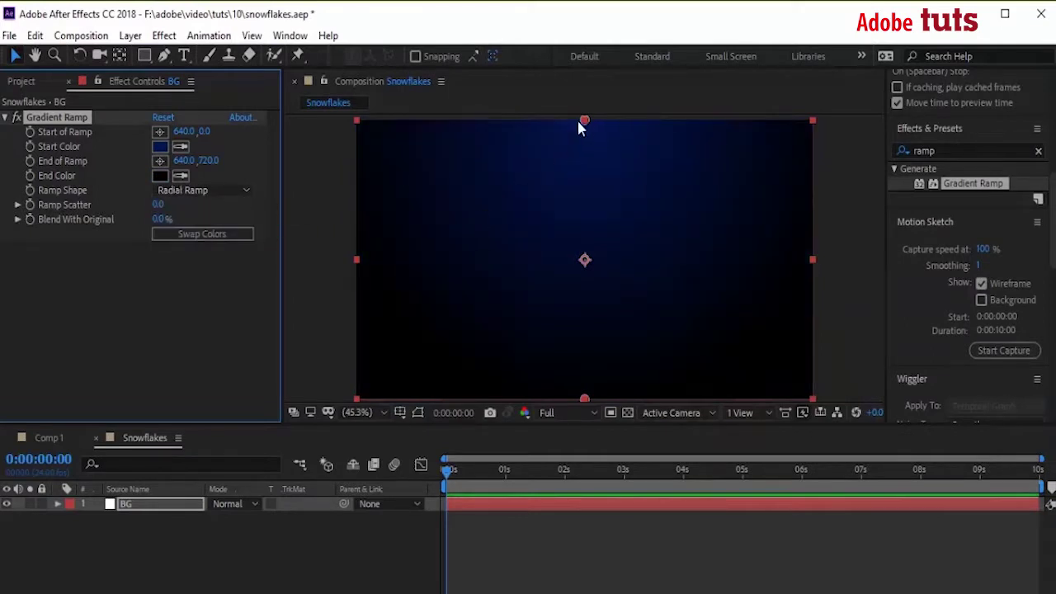
mouse_move(584, 122)
left_mouse_down()
mouse_move(586, 399)
mouse_move(590, 93)
left_mouse_up()
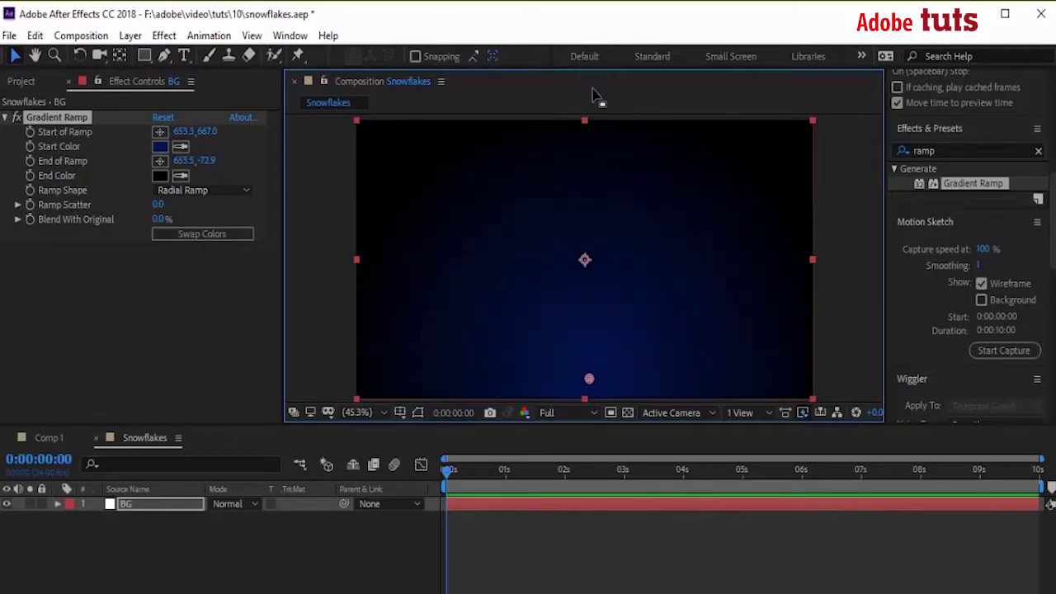
Step: Apply Fractal Noise to BG with Contrast 25 and Scale 200
left_click(164, 35)
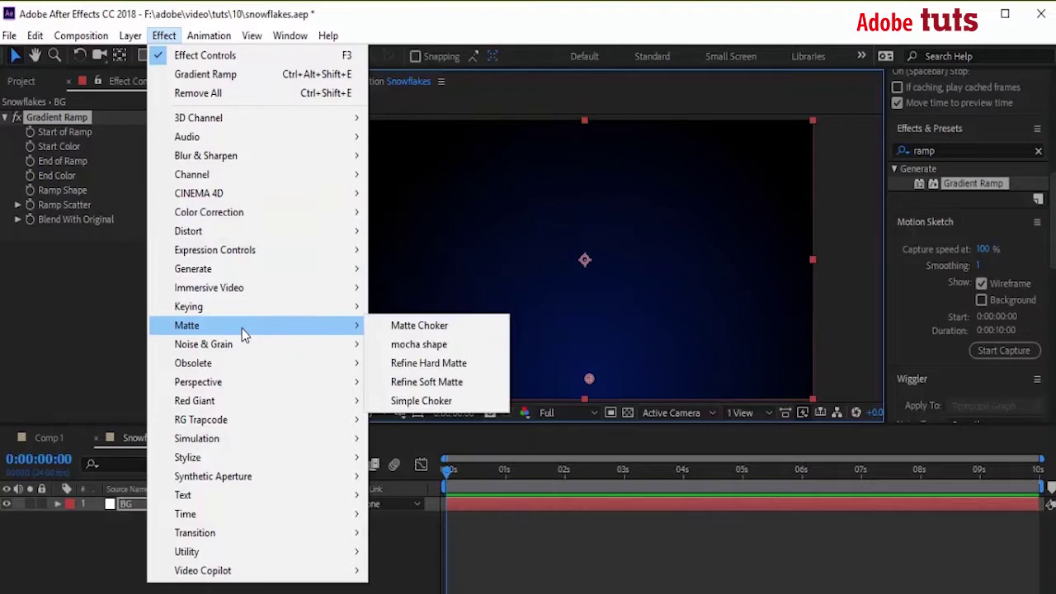
mouse_move(204, 344)
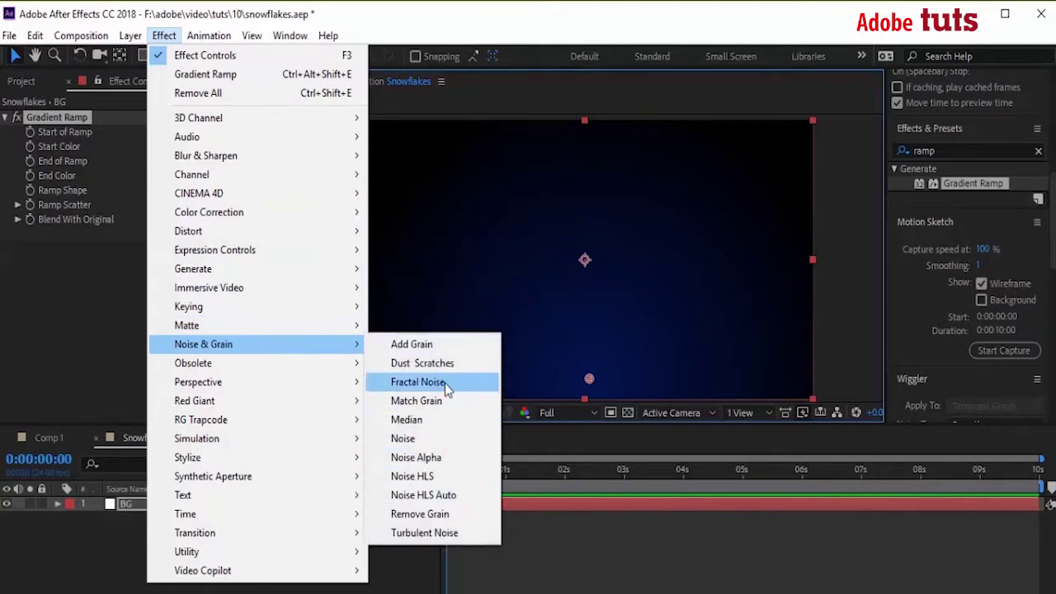
left_click(443, 382)
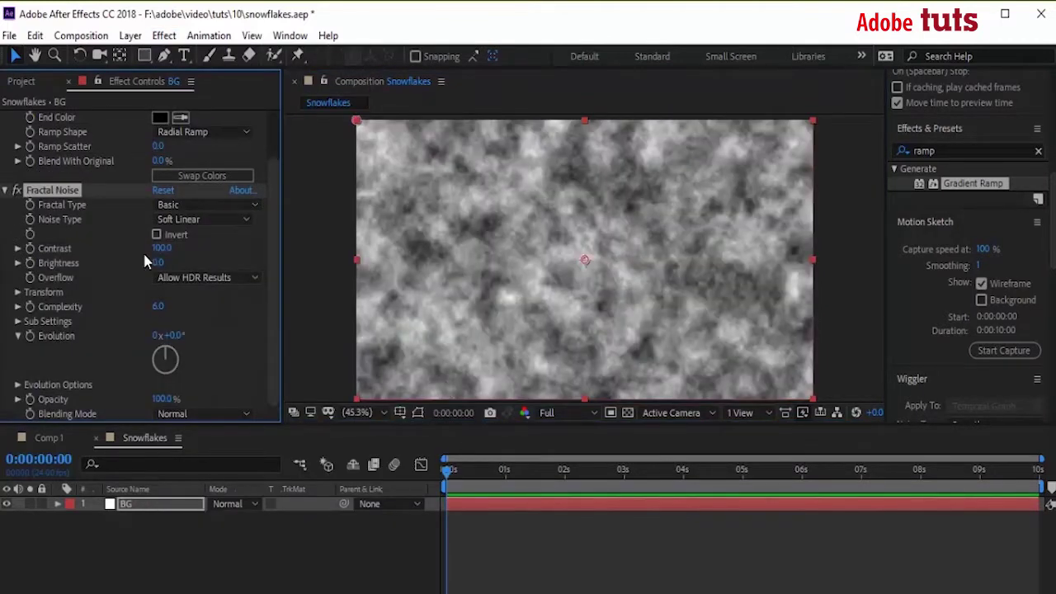
left_click(161, 247)
type("25")
key("Return")
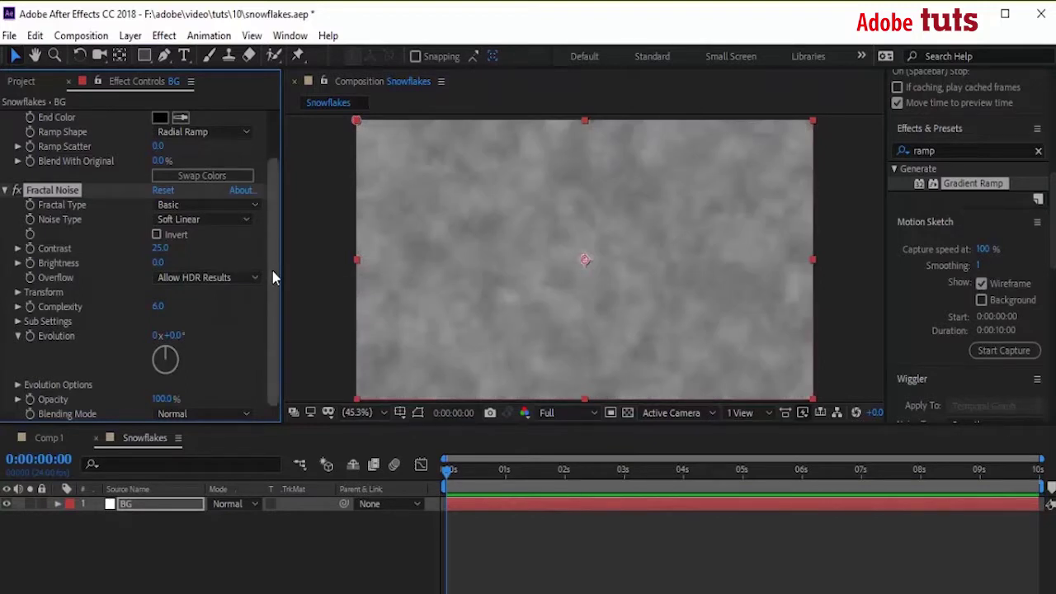
scroll(272, 277, "up", 2)
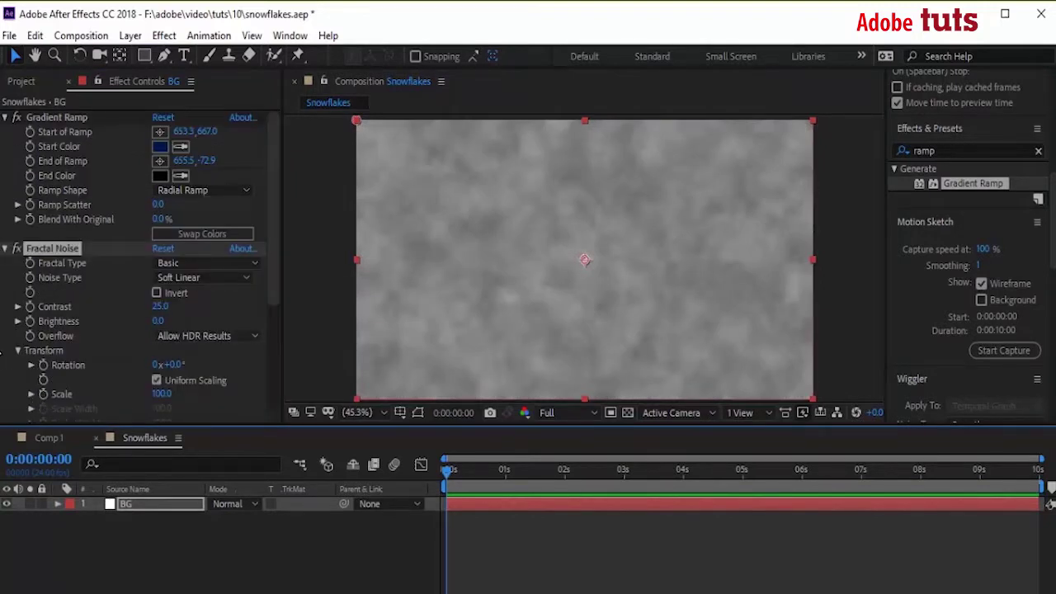
left_click(161, 394)
type("200")
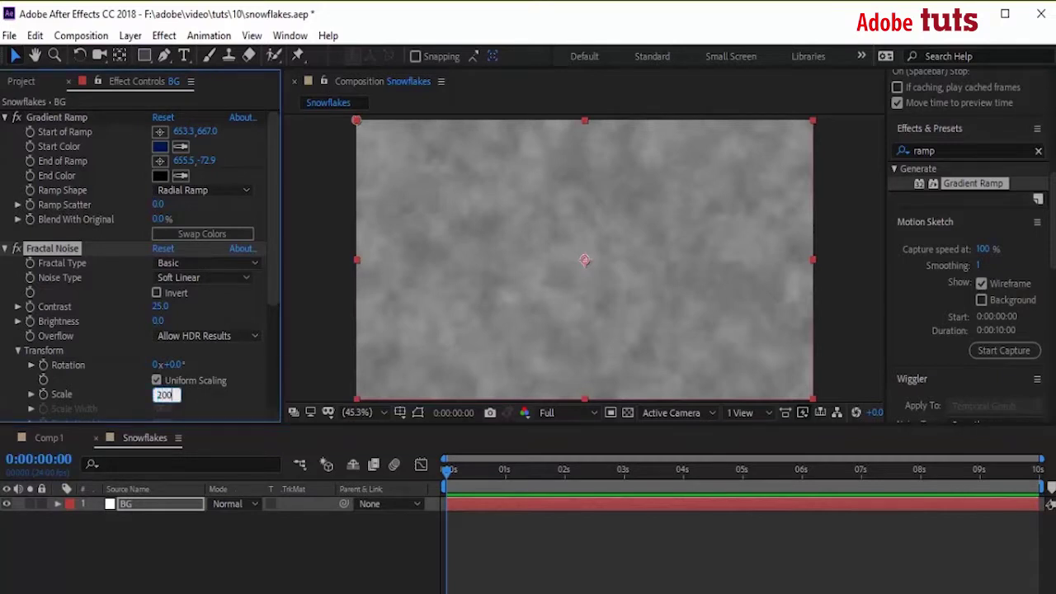
key("Return")
scroll(272, 343, "down", 4)
scroll(268, 347, "down", 2)
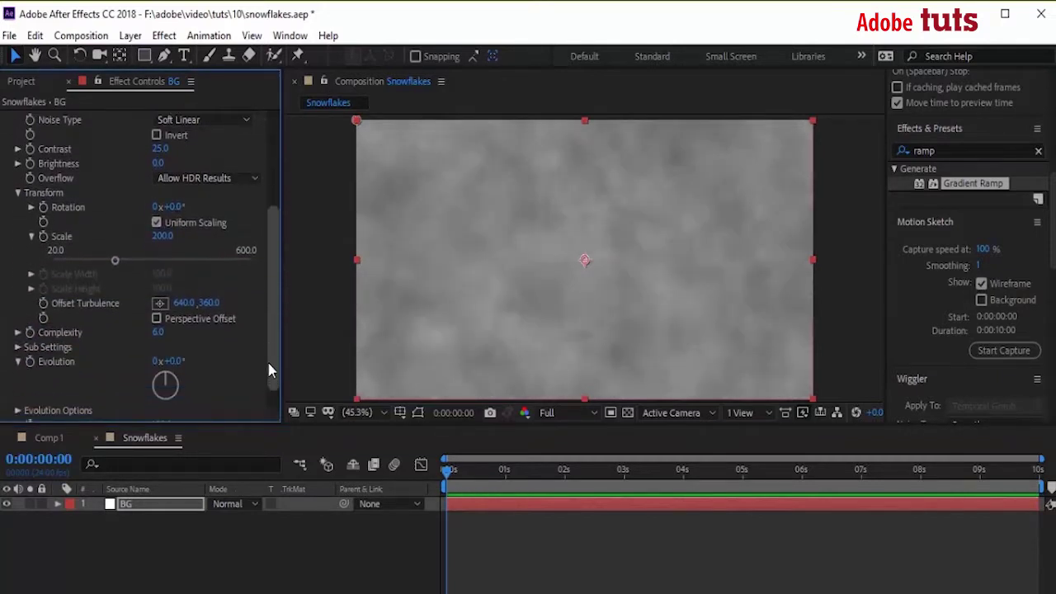
scroll(266, 358, "down", 1)
Step: Drive Evolution with the expression time*75 and set the noise blending mode to Soft Light
left_click(30, 337)
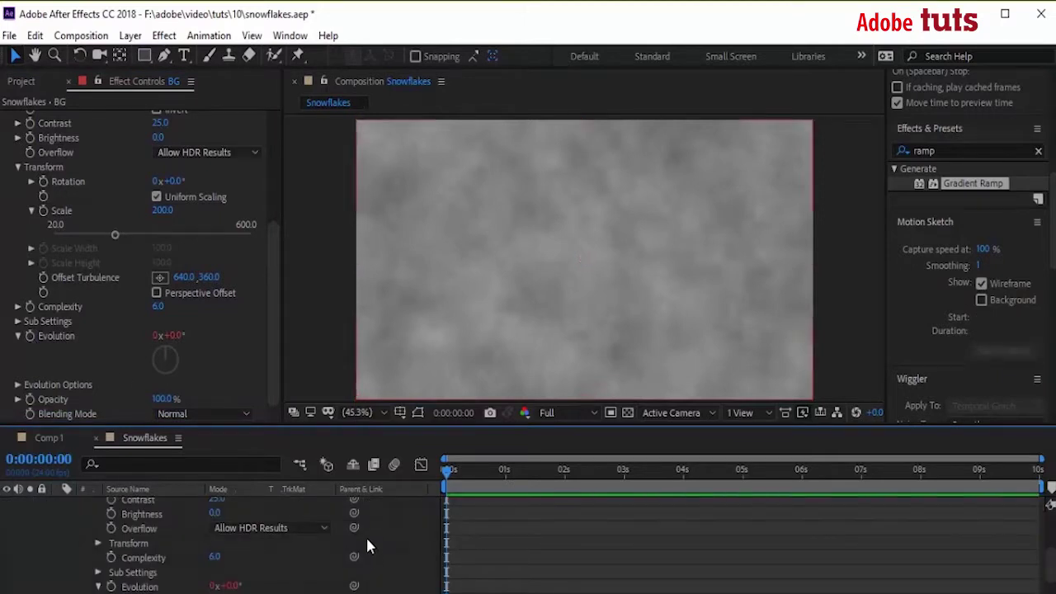
key("alt+shift+equal")
left_click(521, 573)
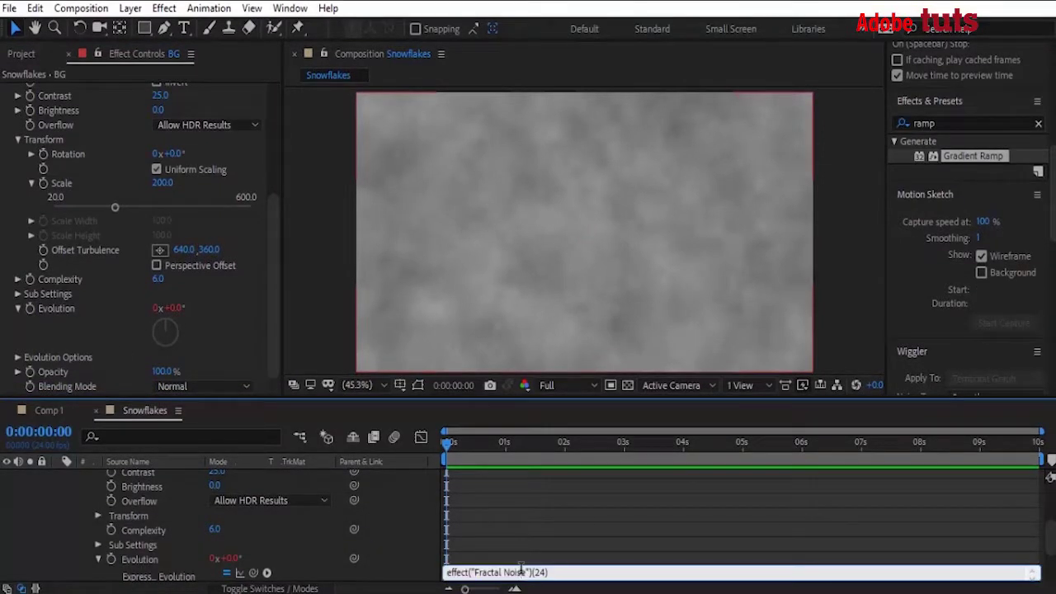
key("ctrl+a")
key("BackSpace")
type("5")
key("KP_Enter")
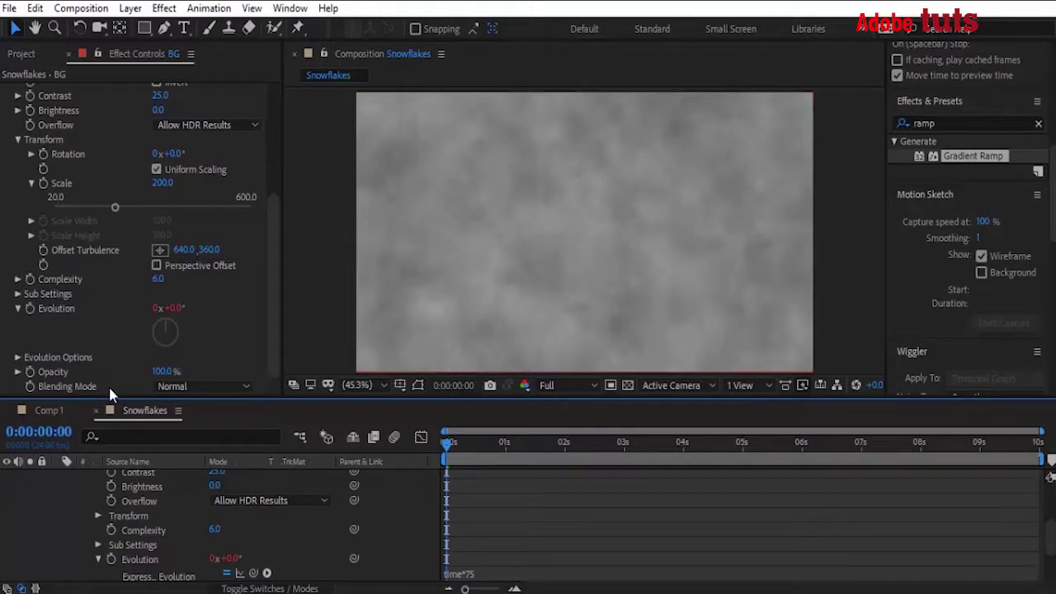
left_click(202, 386)
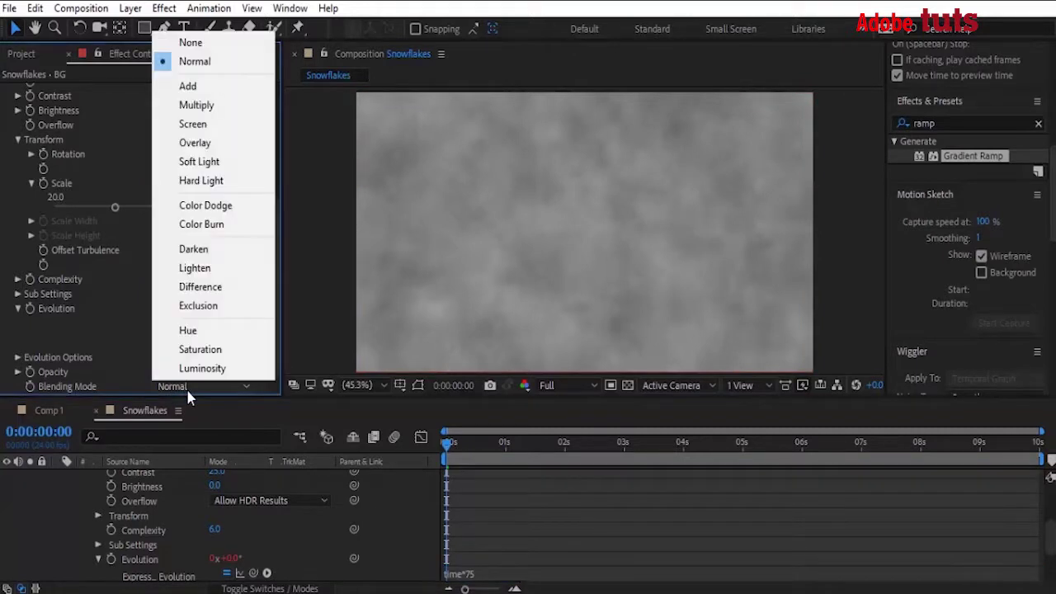
left_click(206, 162)
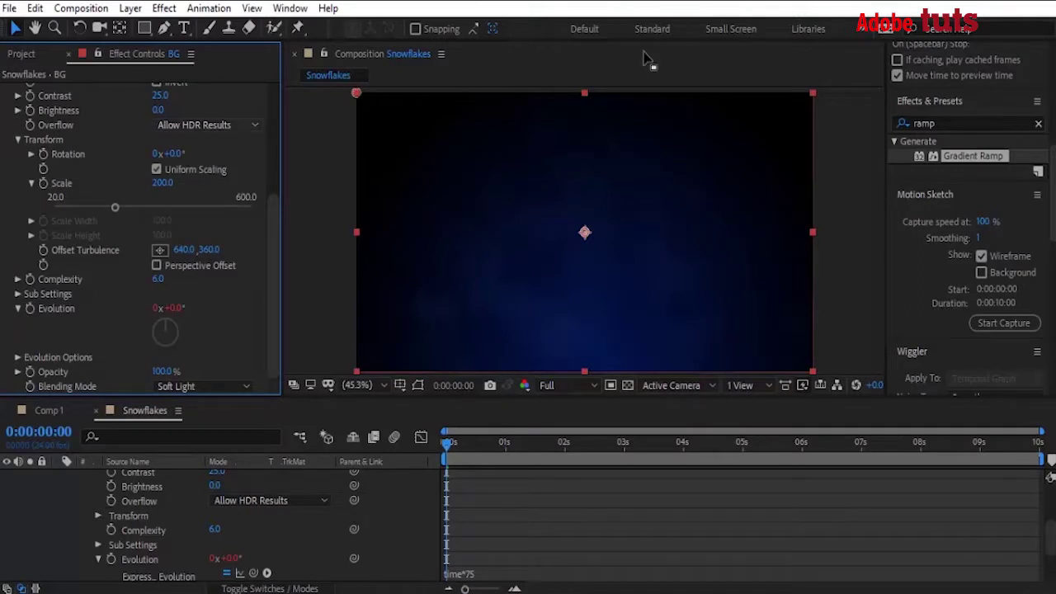
Step: Apply Fast Blur (Legacy) to BG with Blurriness 100
left_click(946, 122)
key("BackSpace")
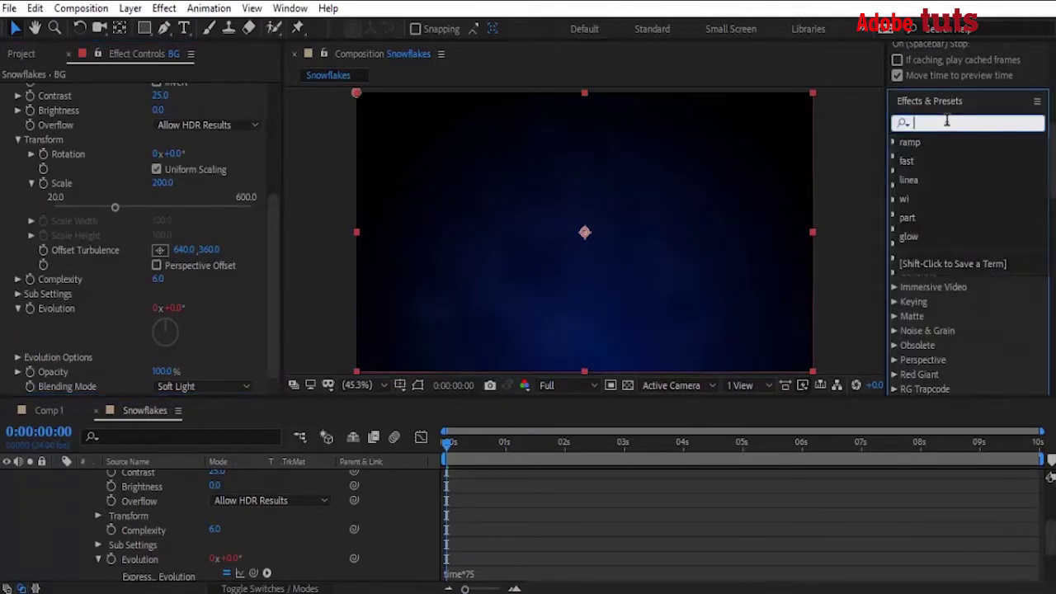
type("fast b")
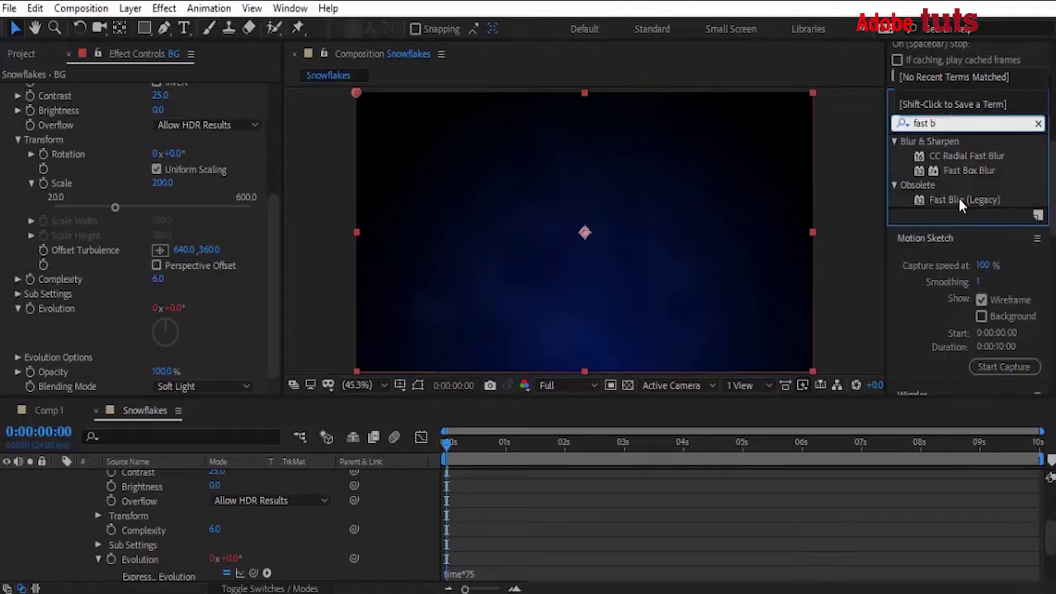
left_click_drag(959, 198, 682, 216)
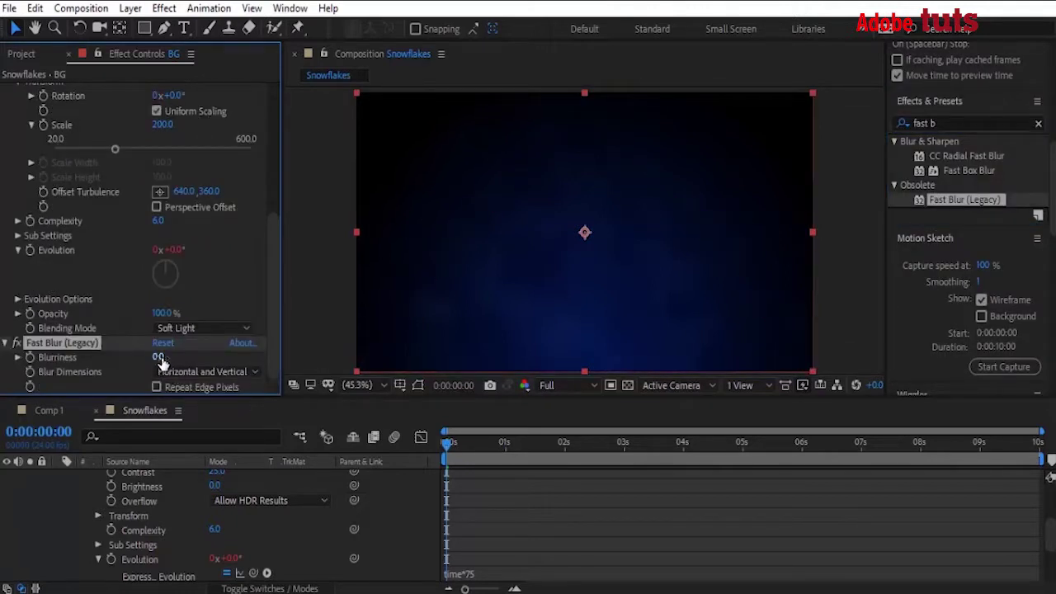
left_click(158, 357)
type("100")
key("Return")
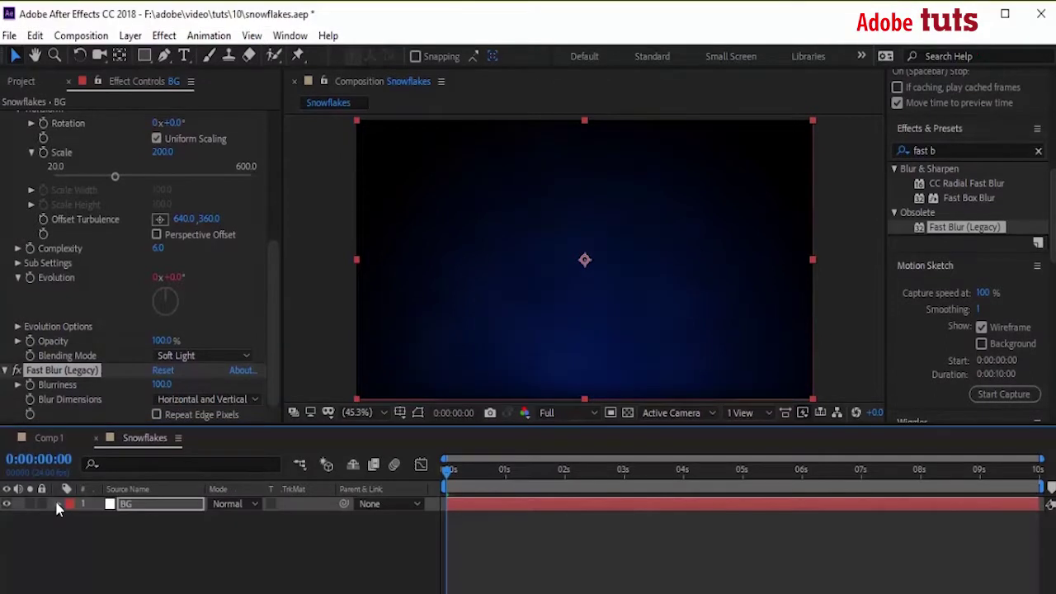
Step: Add snowflakes.png from the Project panel as a layer and hide it
left_click(25, 80)
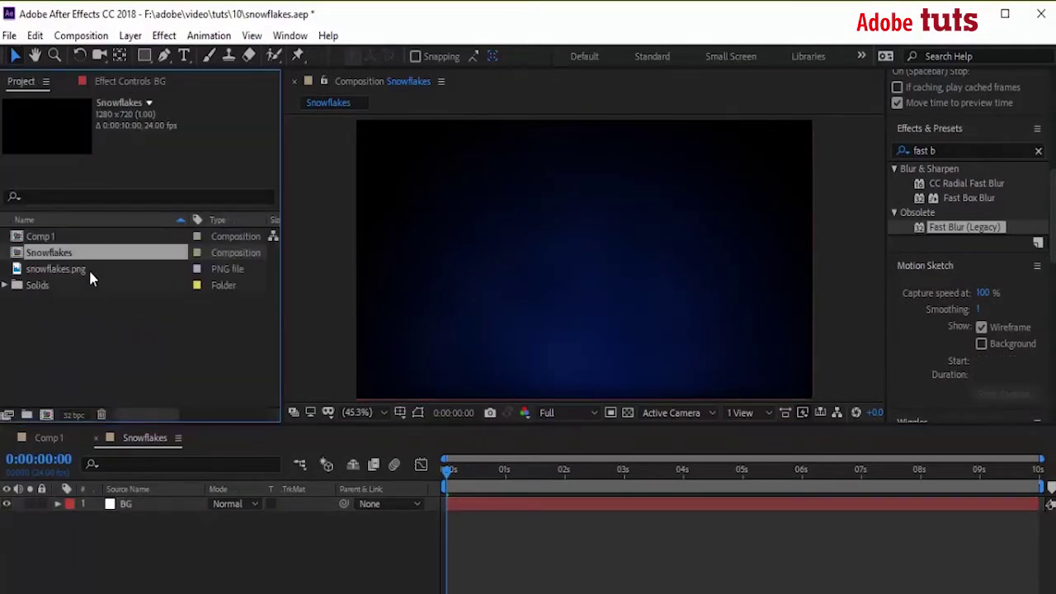
left_click_drag(89, 269, 116, 535)
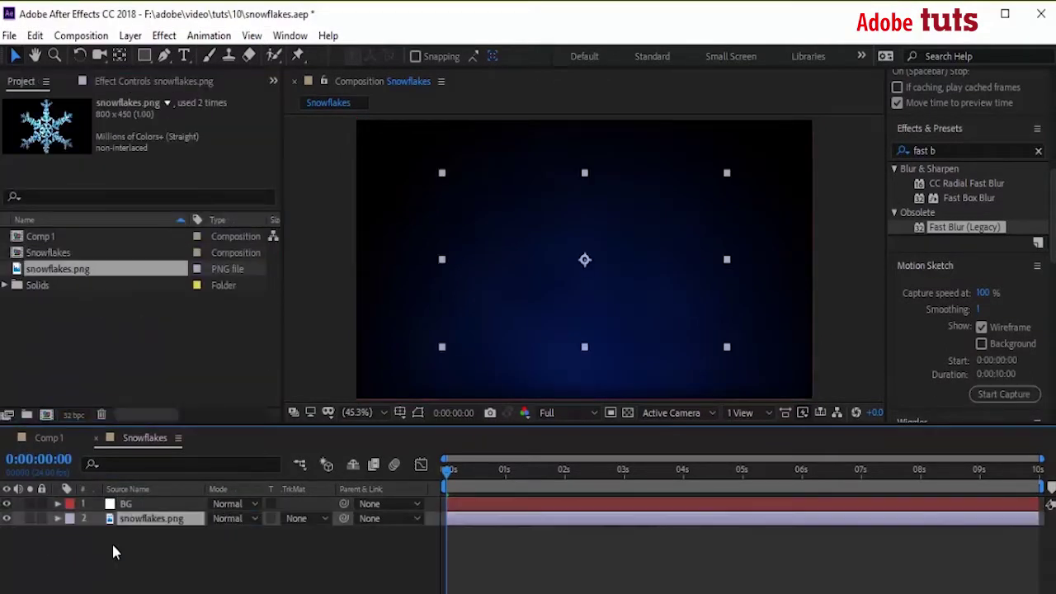
mouse_move(138, 520)
left_mouse_down()
mouse_move(142, 505)
mouse_move(141, 521)
left_mouse_up()
left_click(6, 518)
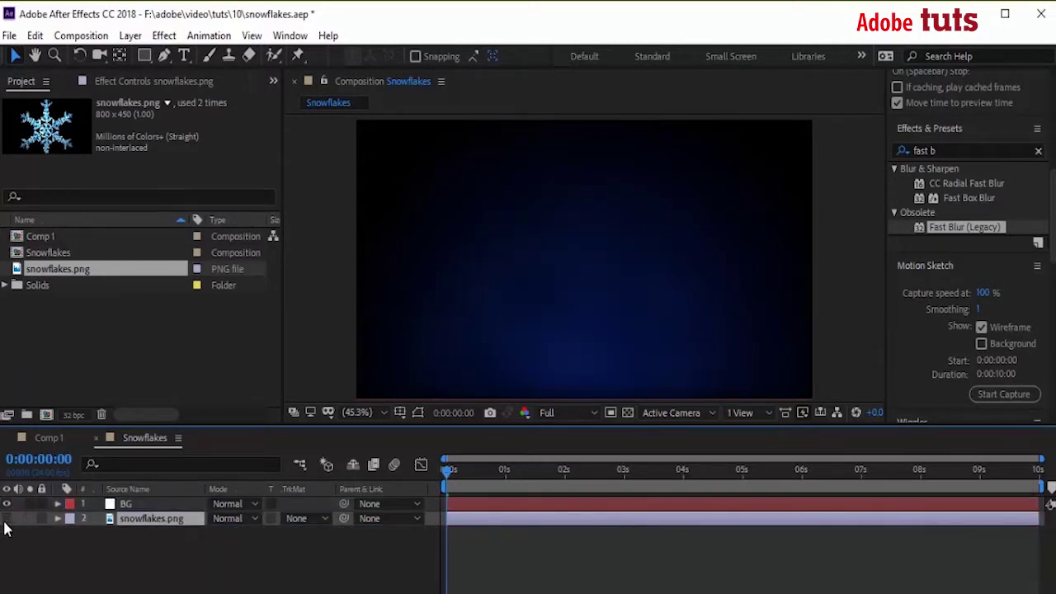
Step: Create a solid named Particles_Normal and apply Trapcode Particular to it
key("ctrl+y")
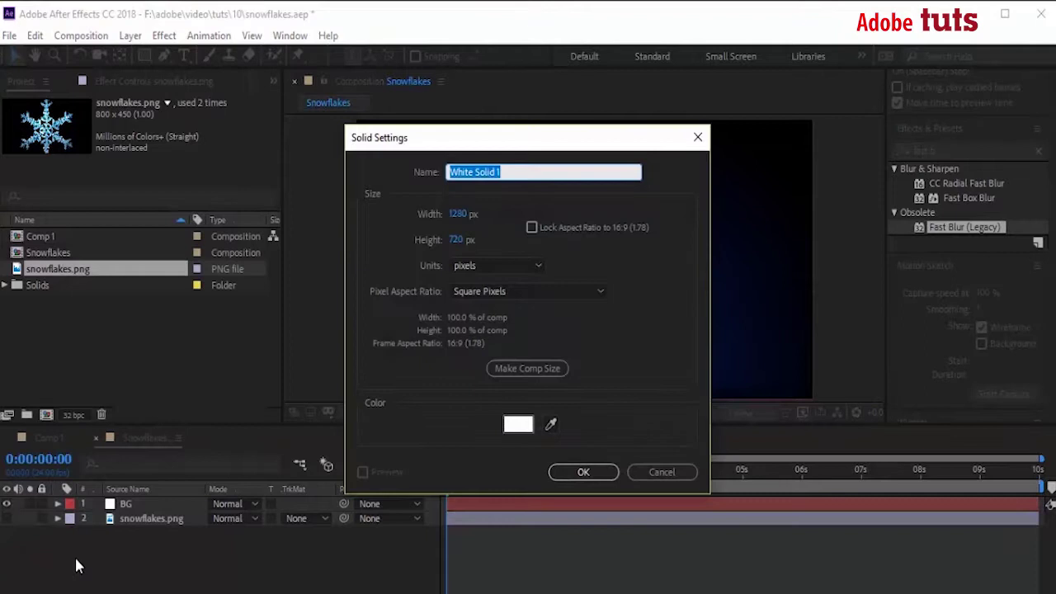
type("Particles_Normal")
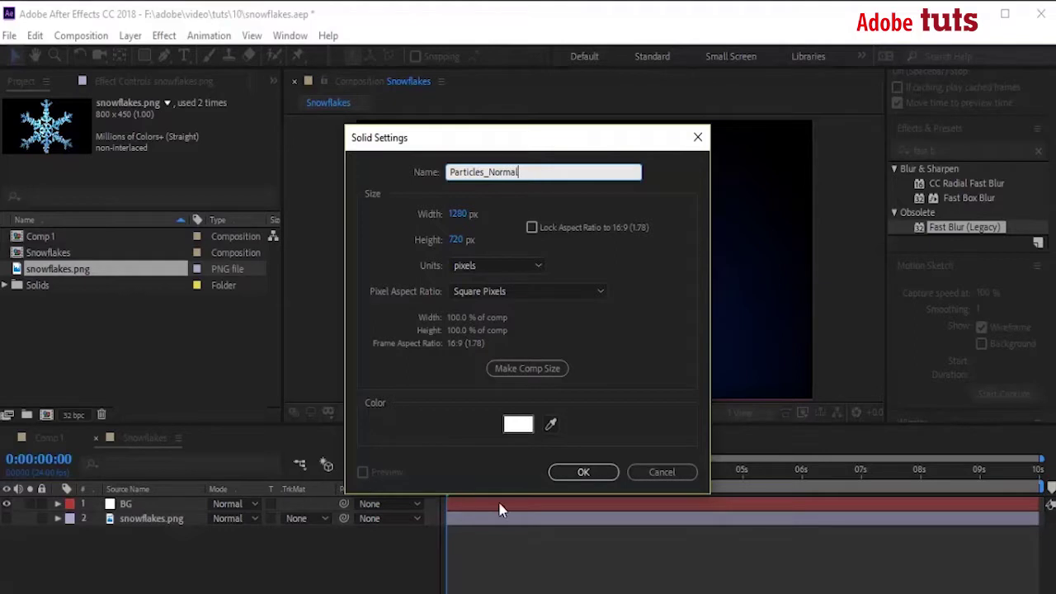
left_click(579, 471)
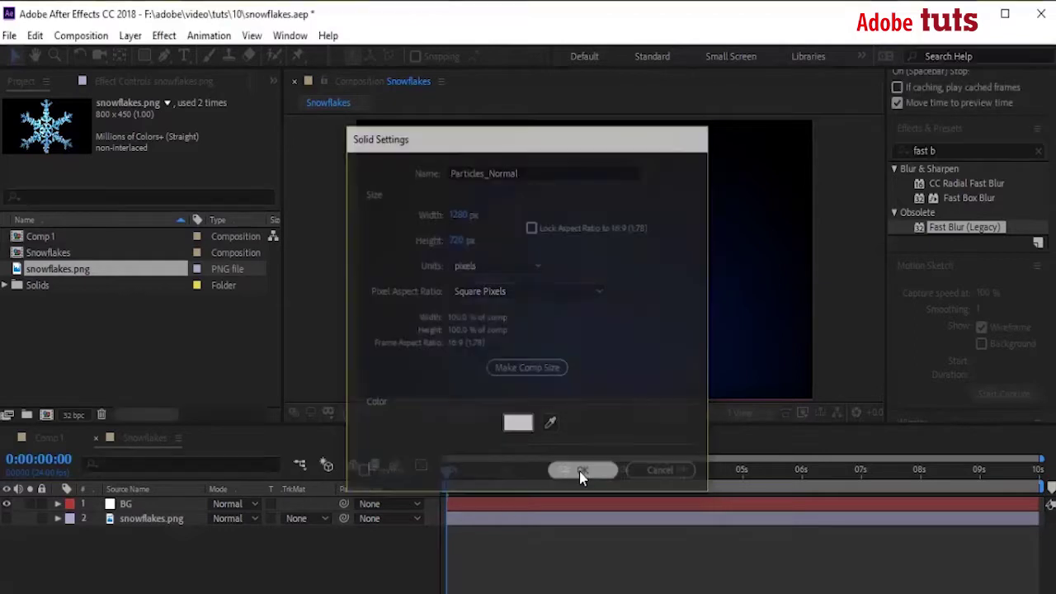
left_click(172, 37)
mouse_move(201, 420)
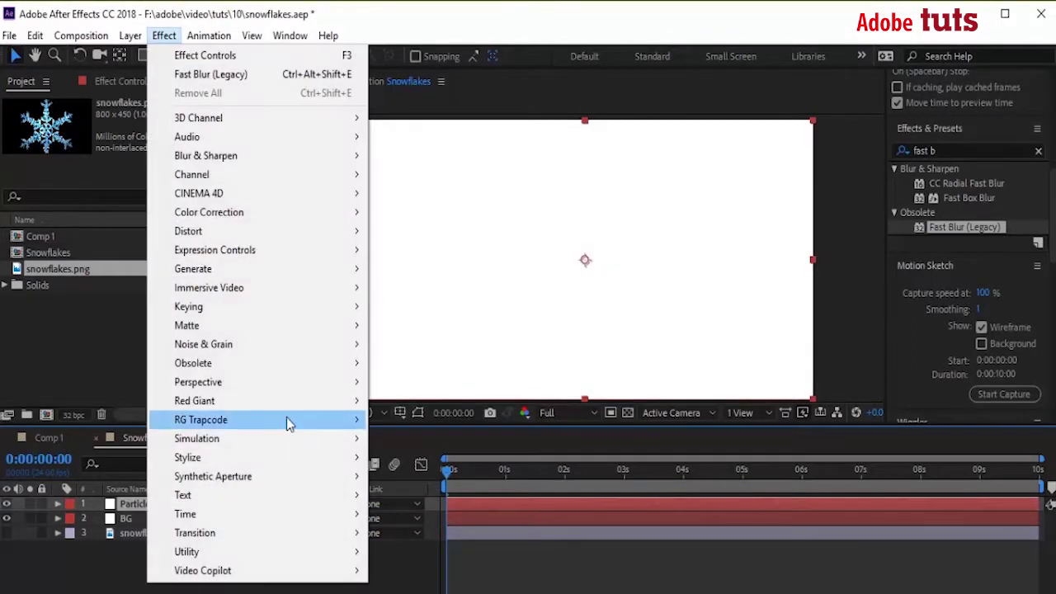
left_click(405, 537)
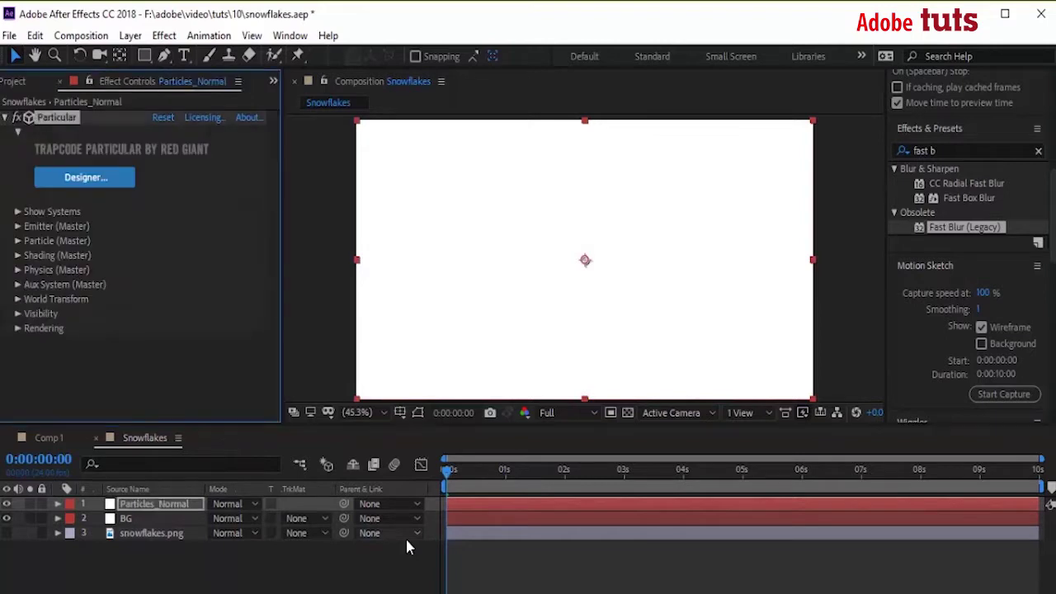
Step: Set the emitter to 300 particles/sec, Box type, Directional, with Y rotation 90°
left_click(18, 226)
left_click(158, 146)
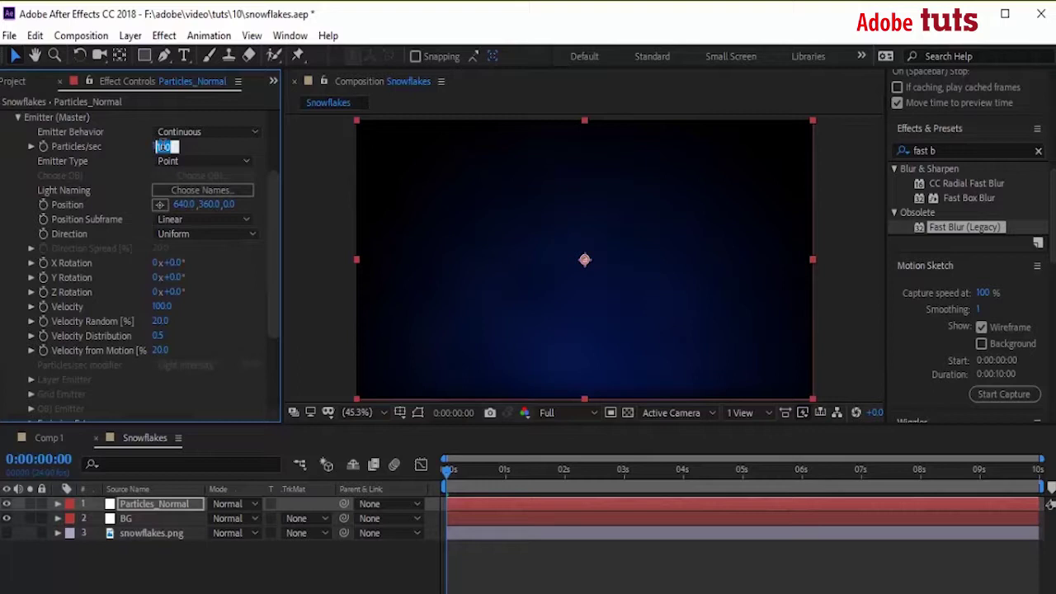
type("300")
key("Return")
left_click(199, 164)
left_click(200, 197)
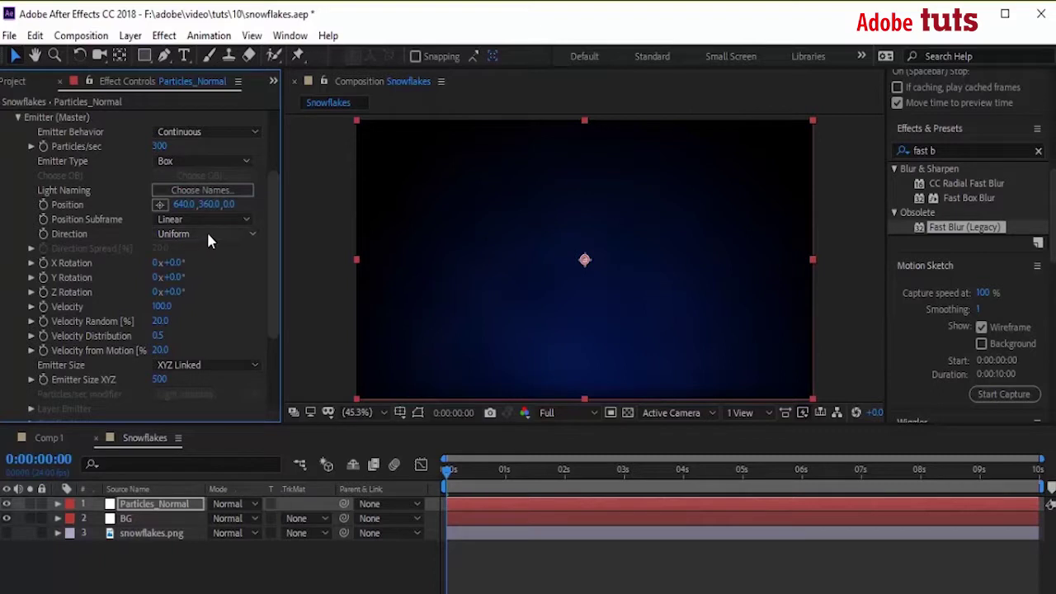
left_click(209, 236)
left_click(212, 271)
left_click(171, 278)
type("90")
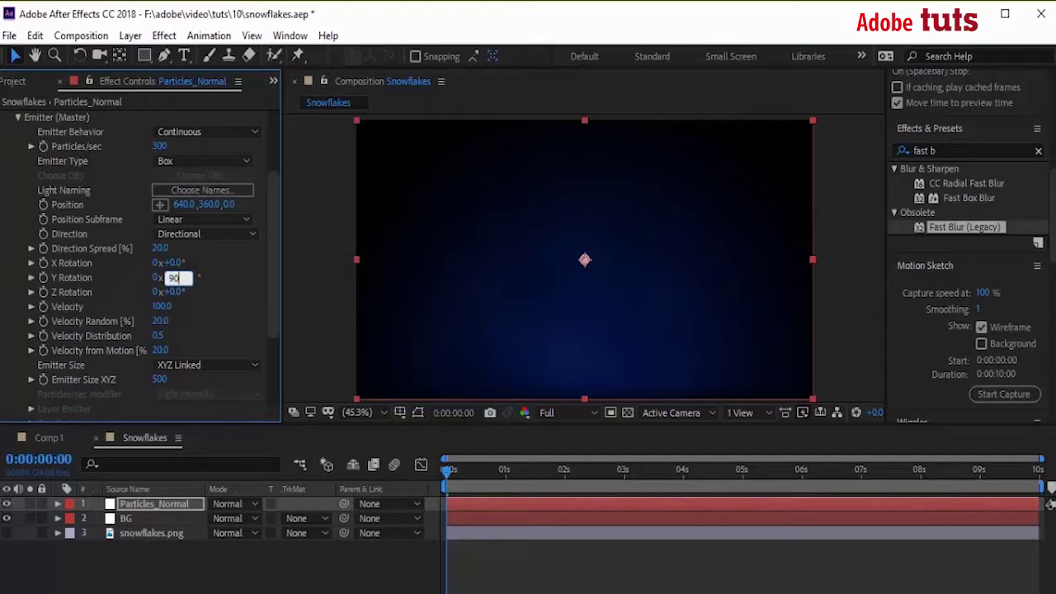
key("Return")
Step: Set particle velocity to 500 with 60% velocity randomness
left_click(162, 306)
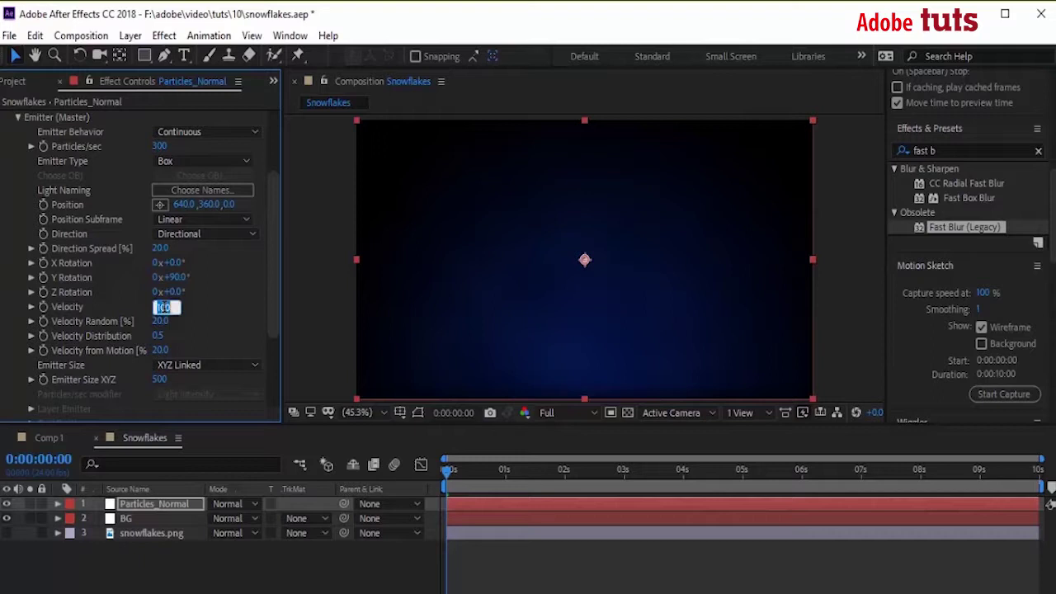
type("50")
key("Tab")
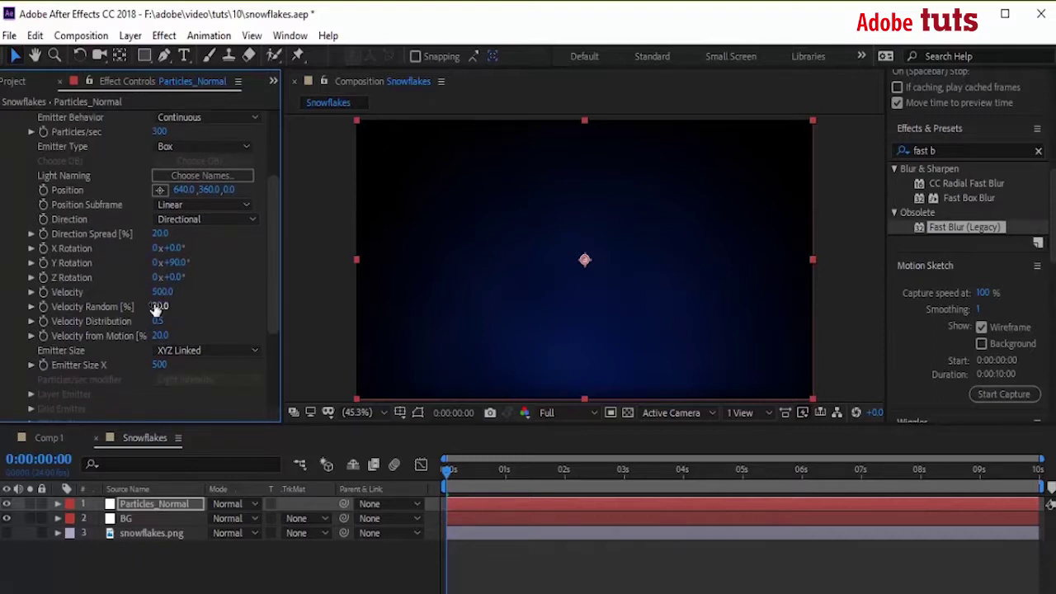
type("60")
key("Return")
Step: Size the emitter per axis to 1200 × 1200 × 2000
left_click(213, 363)
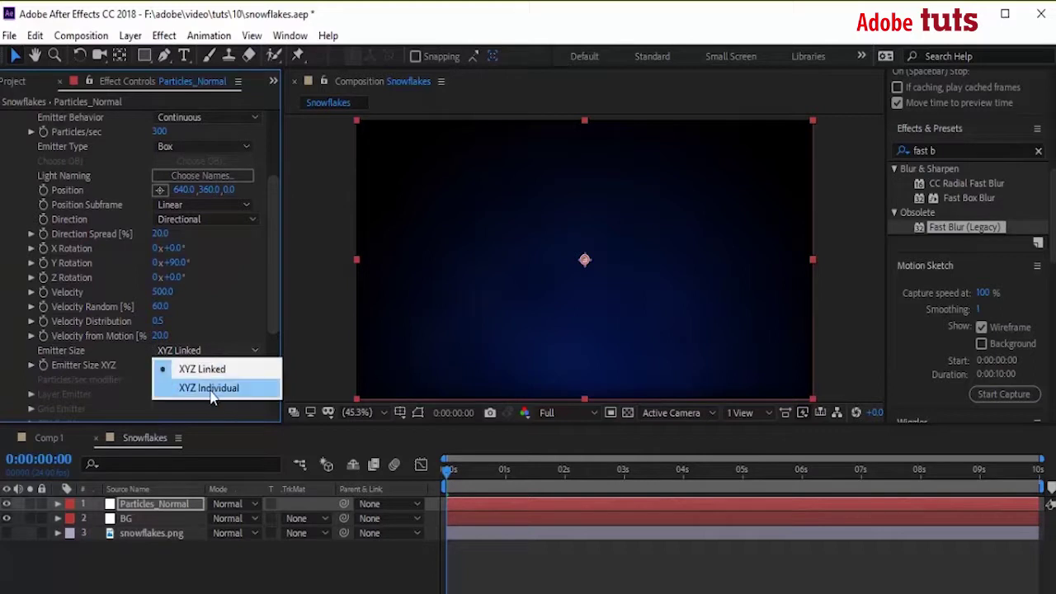
left_click(211, 385)
scroll(272, 322, "down", 3)
scroll(159, 232, "down", 1)
left_click(159, 233)
type("1200")
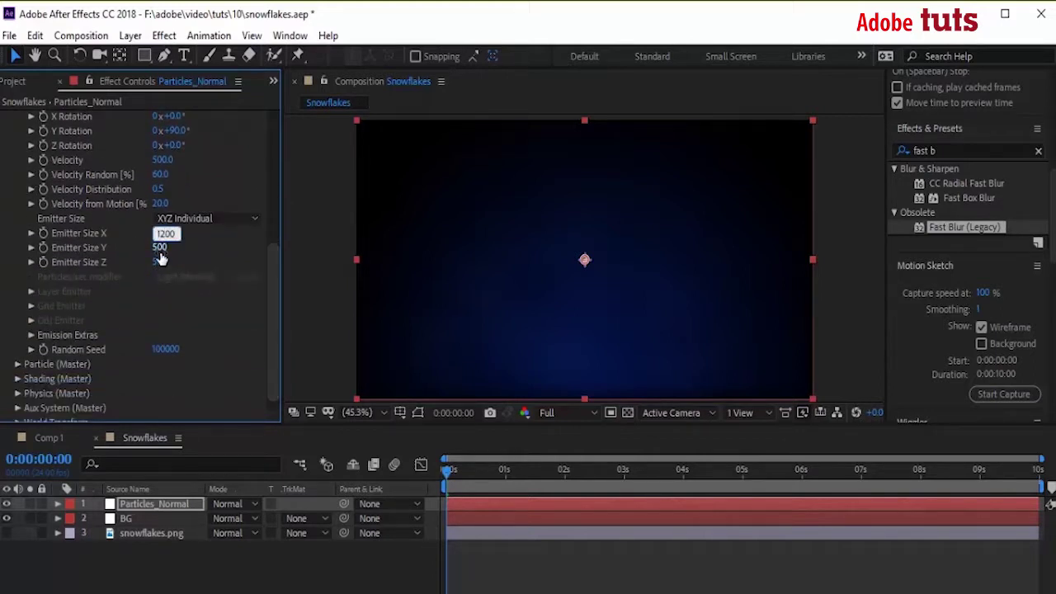
left_click(159, 248)
type("1200")
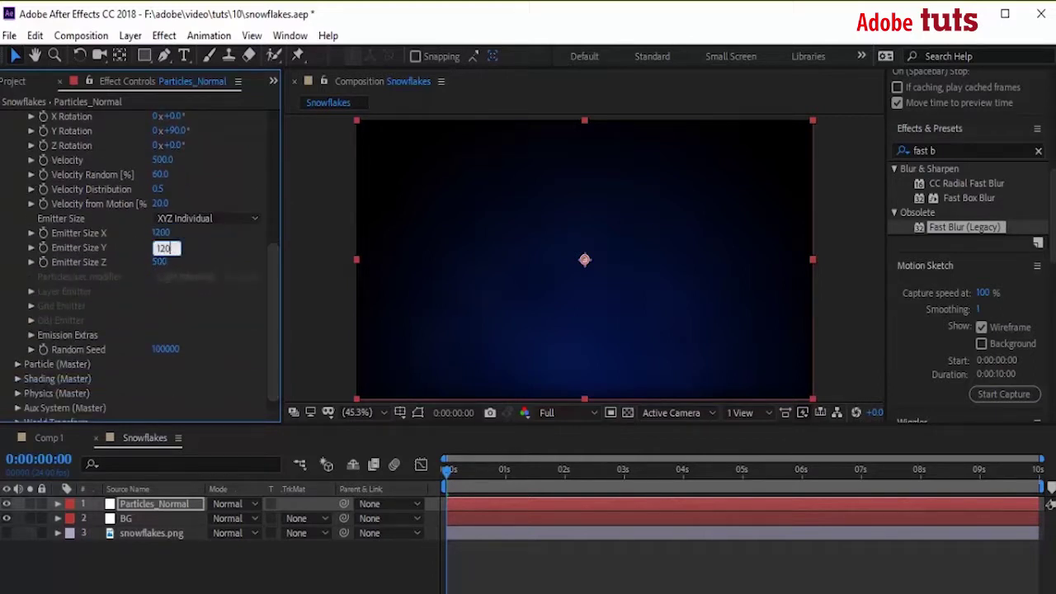
left_click(160, 262)
type("2000")
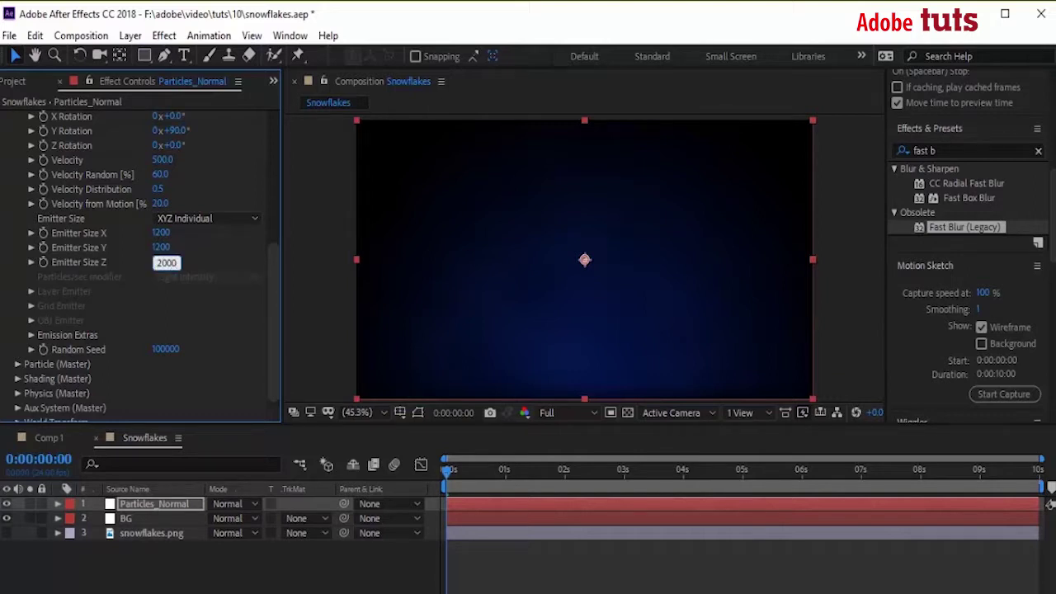
key("Return")
Step: Set Pre Run to 100 and preview the snow at 1 second 22 frames
left_click(32, 335)
left_click(155, 350)
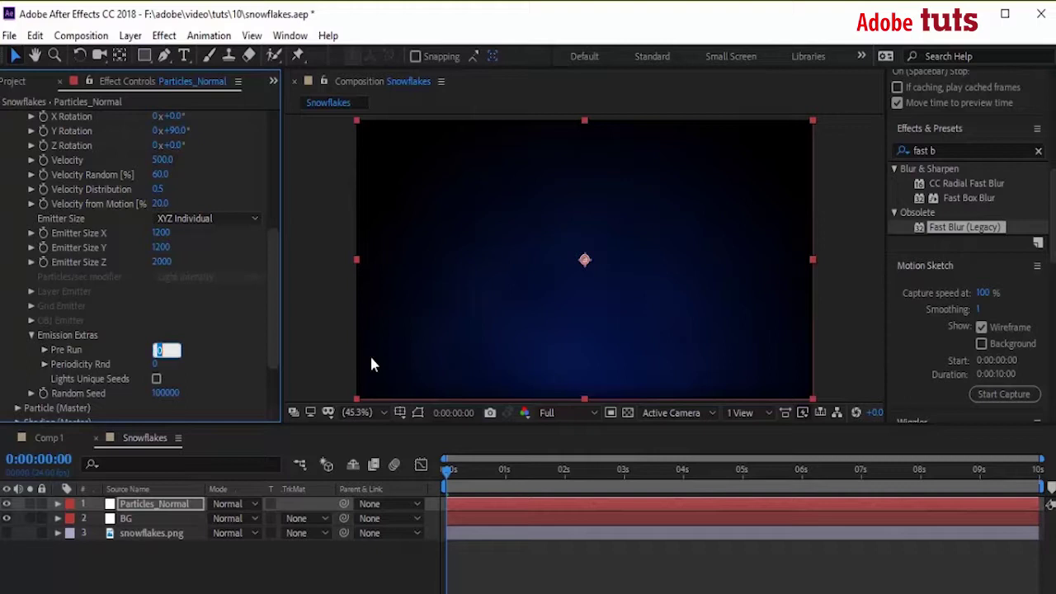
type("100")
key("Return")
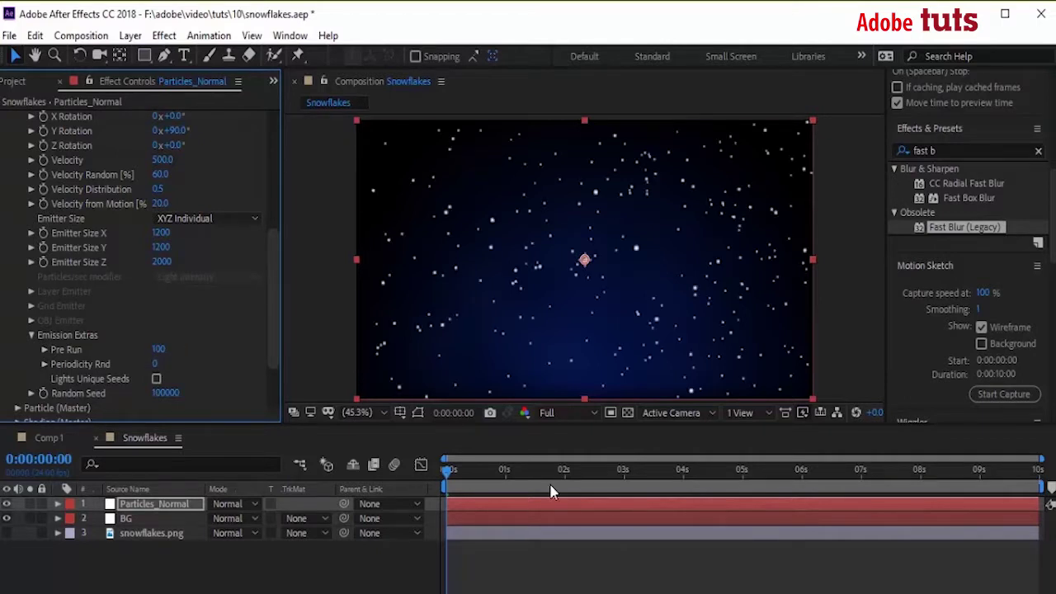
left_click(561, 470)
left_click_drag(585, 262, 342, 237)
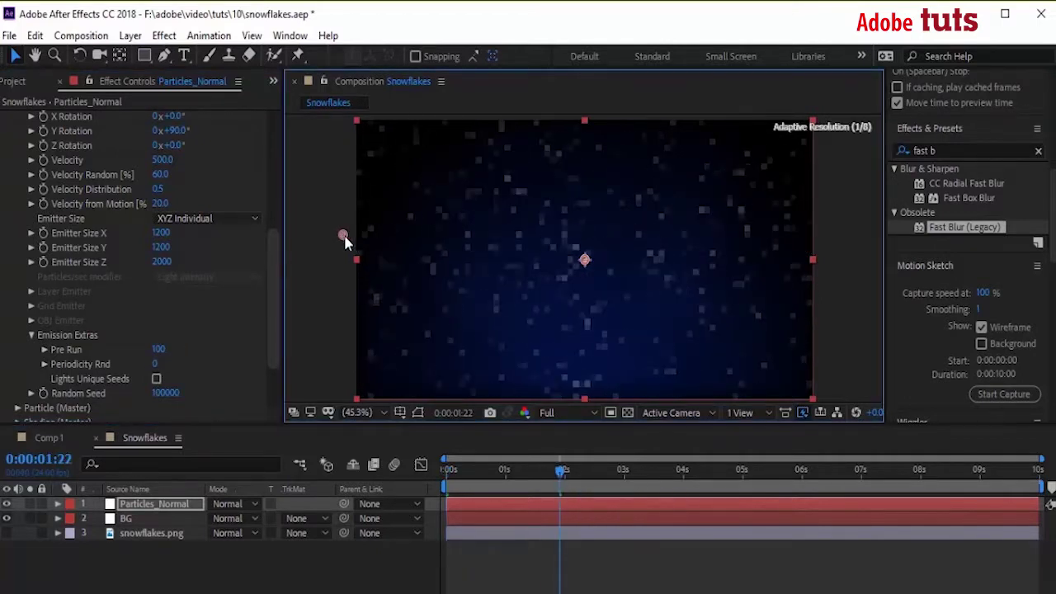
left_click_drag(282, 272, 353, 273)
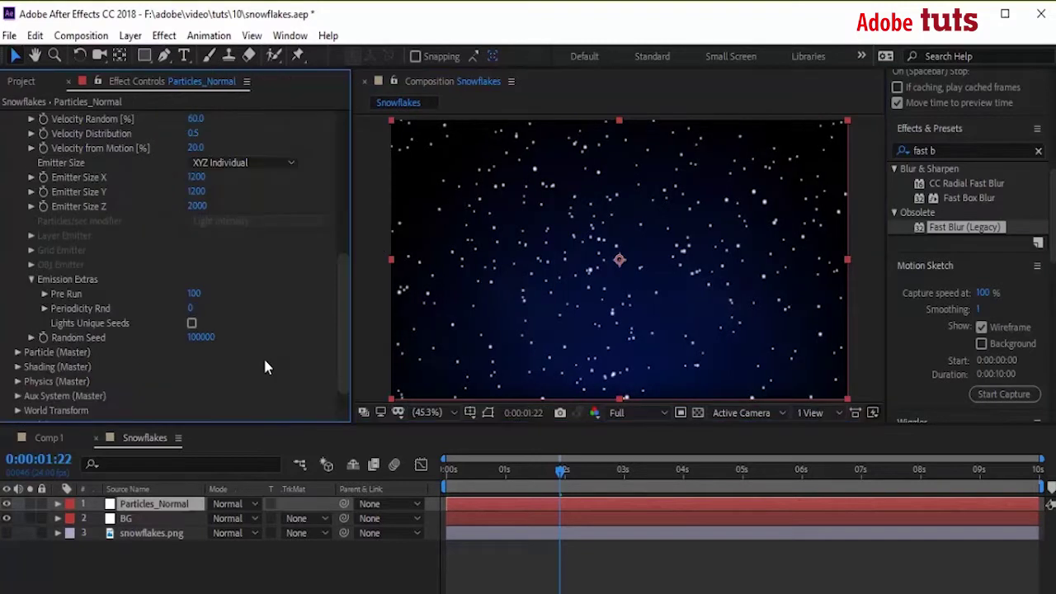
Step: Keep particle life at 6 seconds and set Size Random to 48
scroll(317, 321, "up", 5)
left_click(15, 209)
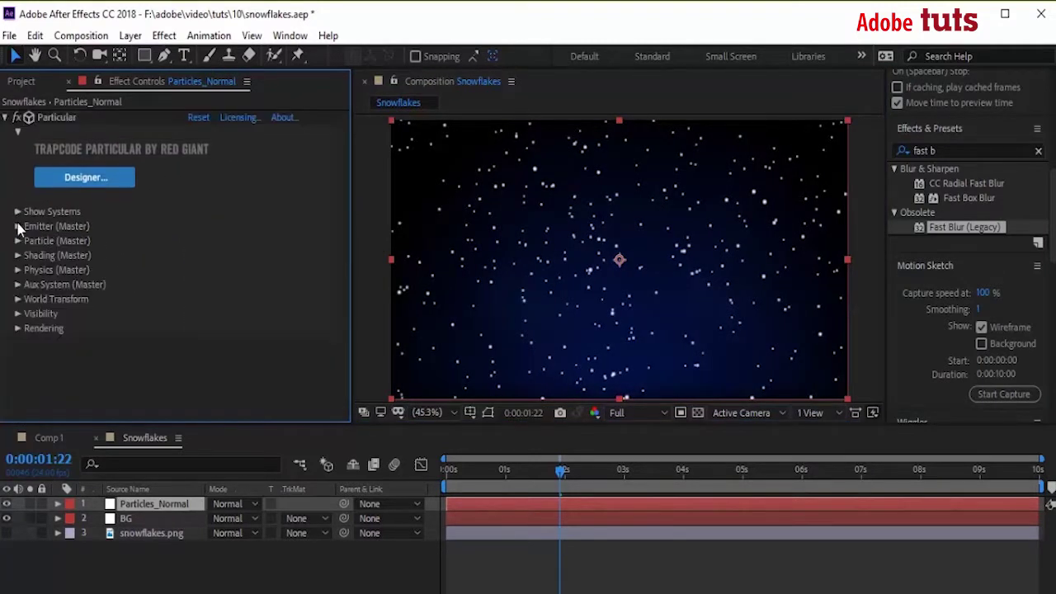
left_click(17, 240)
scroll(33, 207, "down", 3)
left_click(195, 132)
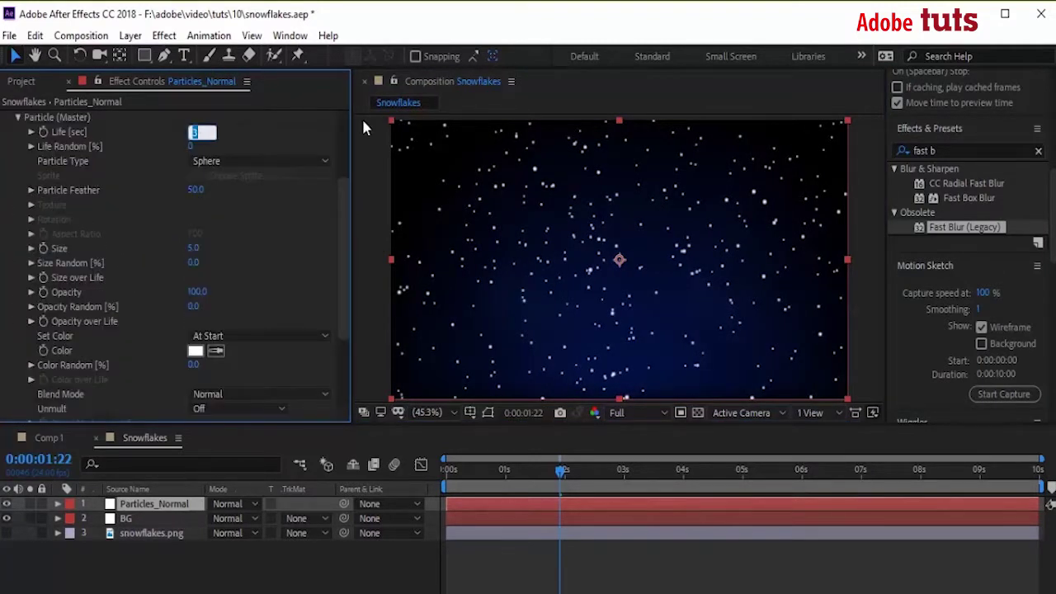
type("6")
key("Return")
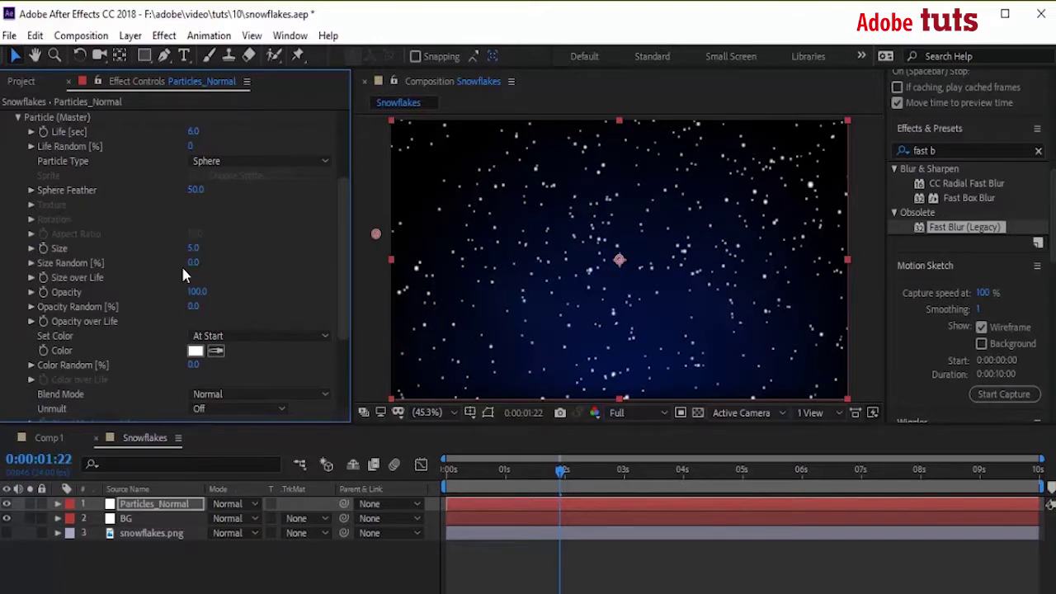
left_click(192, 263)
type("48")
key("Return")
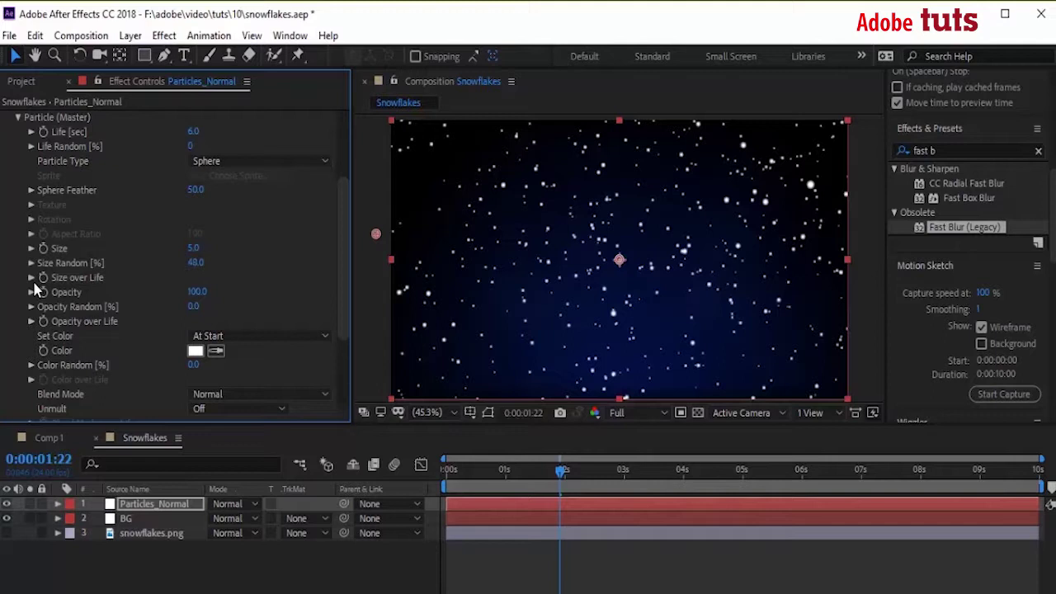
Step: Apply the ramp-up, hold, ramp-down Size over Life curve and set Opacity Random to 100
left_click(31, 278)
left_click(264, 354)
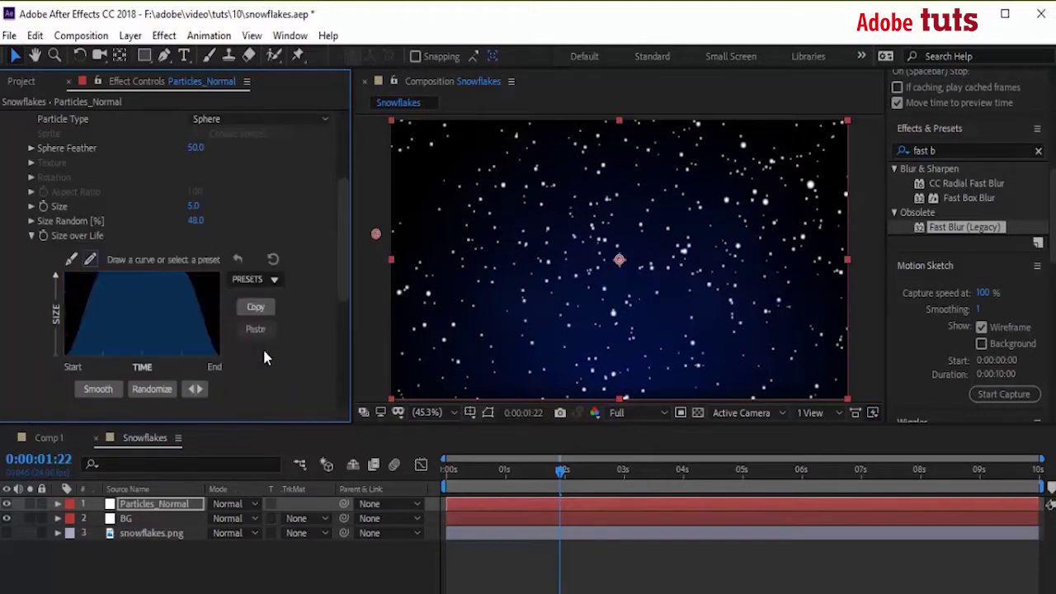
scroll(344, 292, "down", 3)
scroll(344, 300, "down", 2)
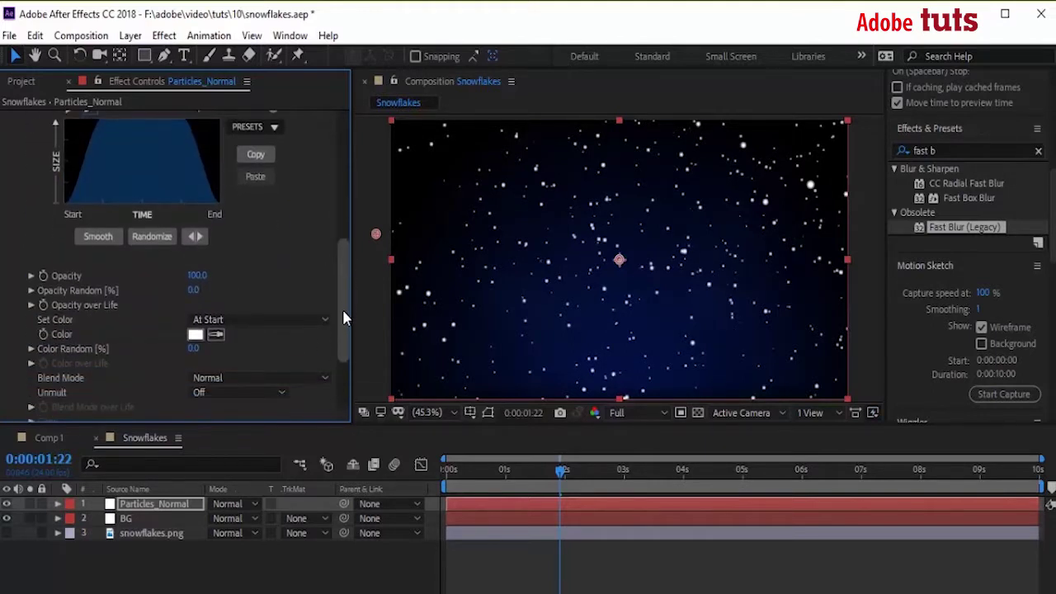
left_click(193, 291)
type("10")
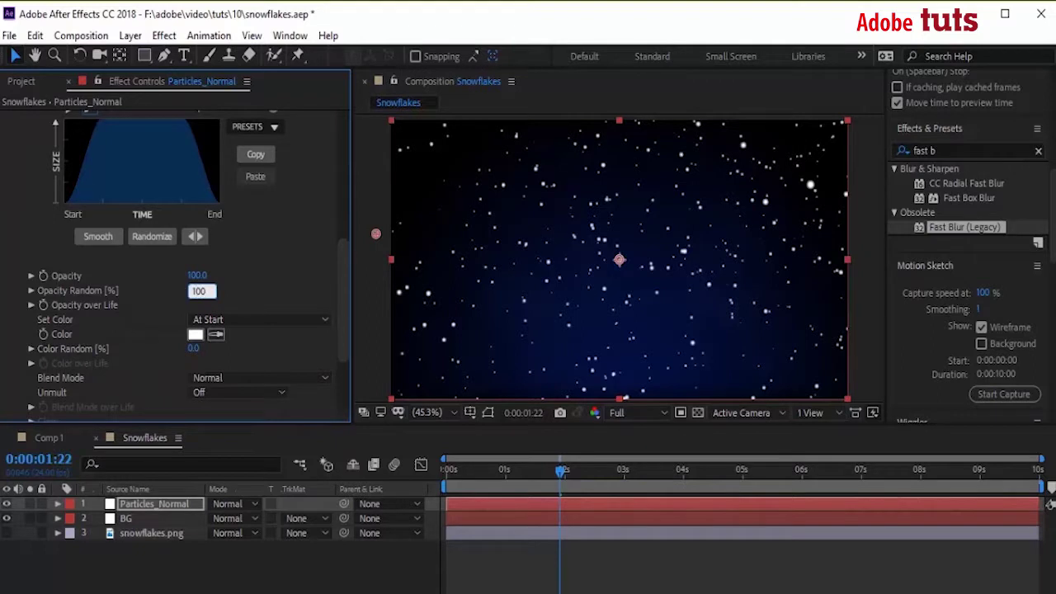
key("Return")
Step: Colour the particles bright blue (2946F9) and set their blend mode to Add
left_click(196, 335)
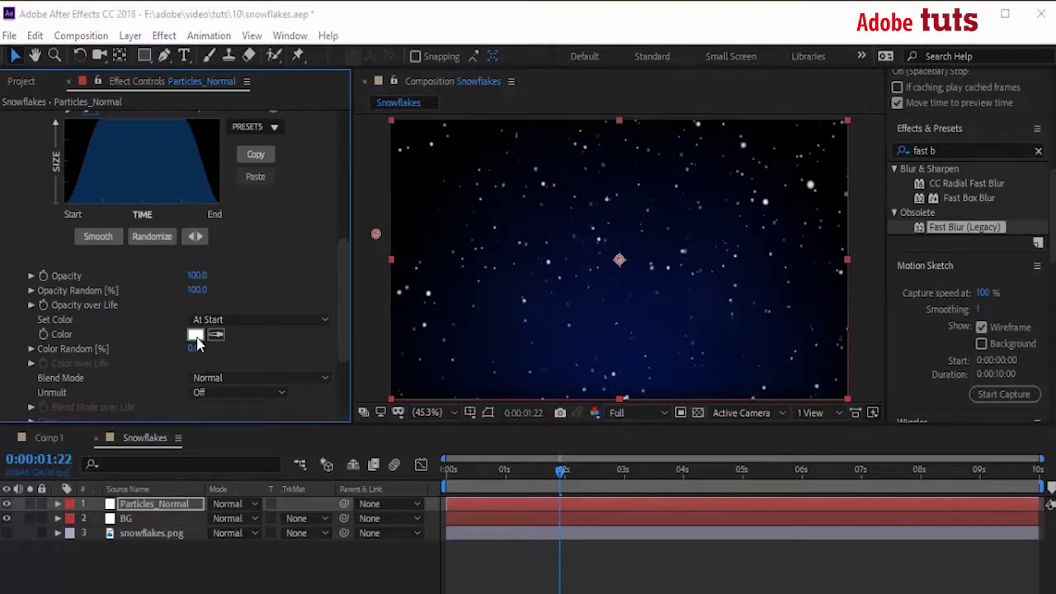
left_click(882, 336)
left_click(831, 264)
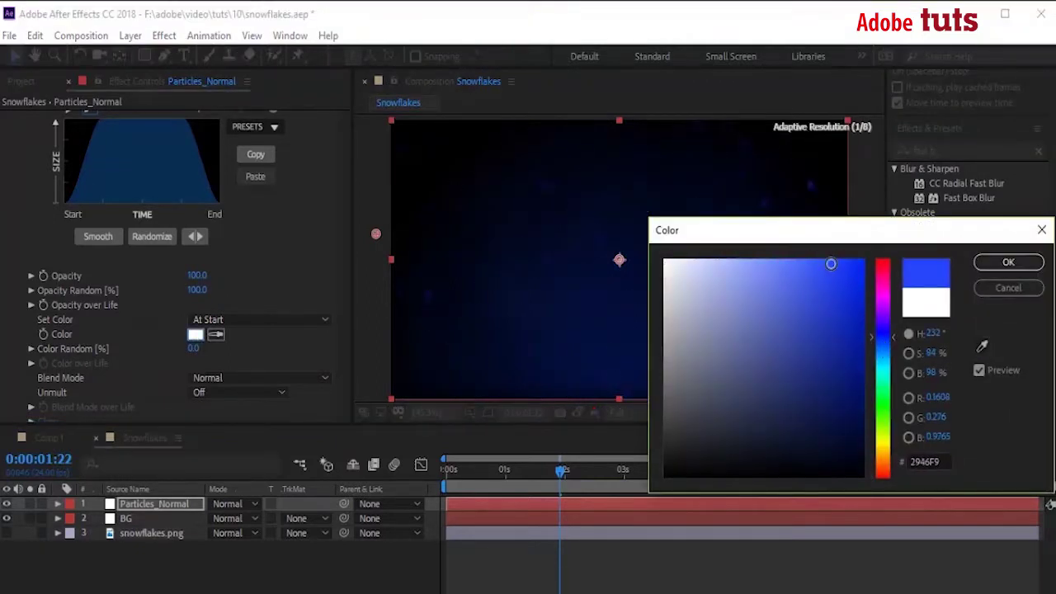
left_click(1008, 261)
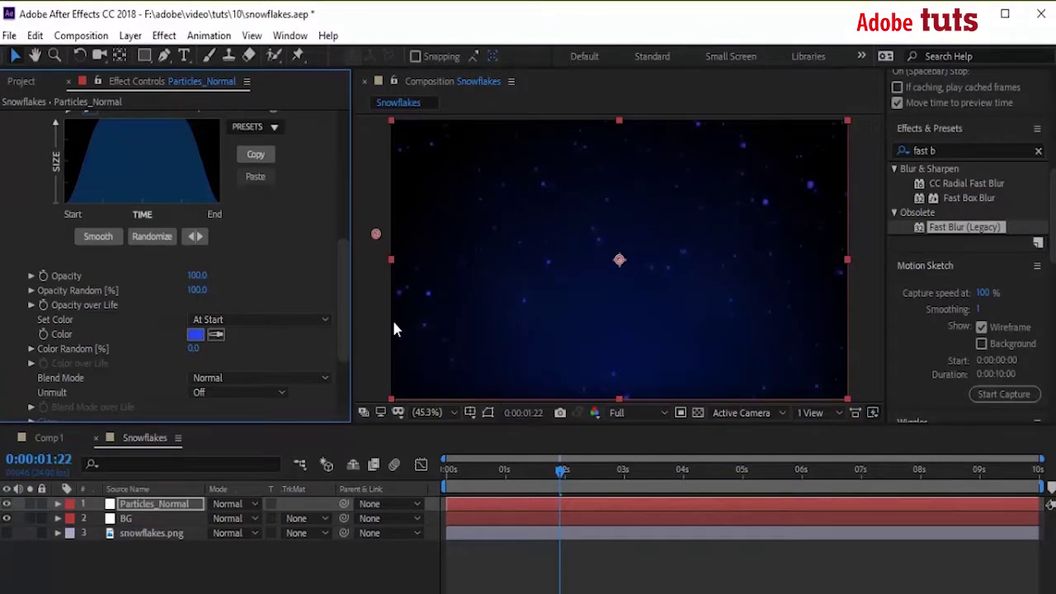
left_click(281, 378)
left_click(248, 417)
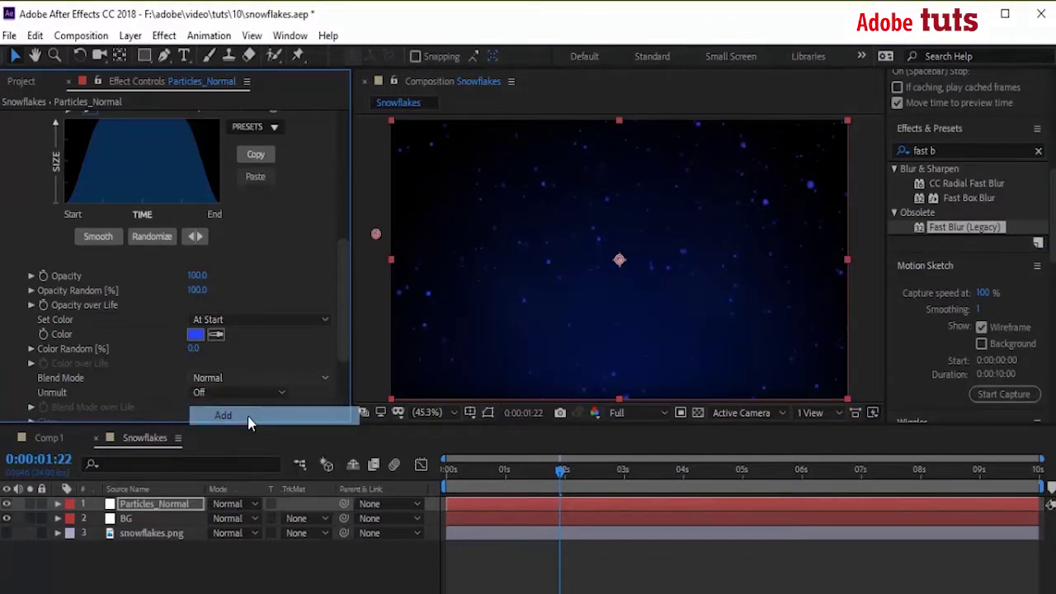
Step: Set the Physics gravity to 60
scroll(341, 219, "down", 2)
scroll(342, 219, "up", 5)
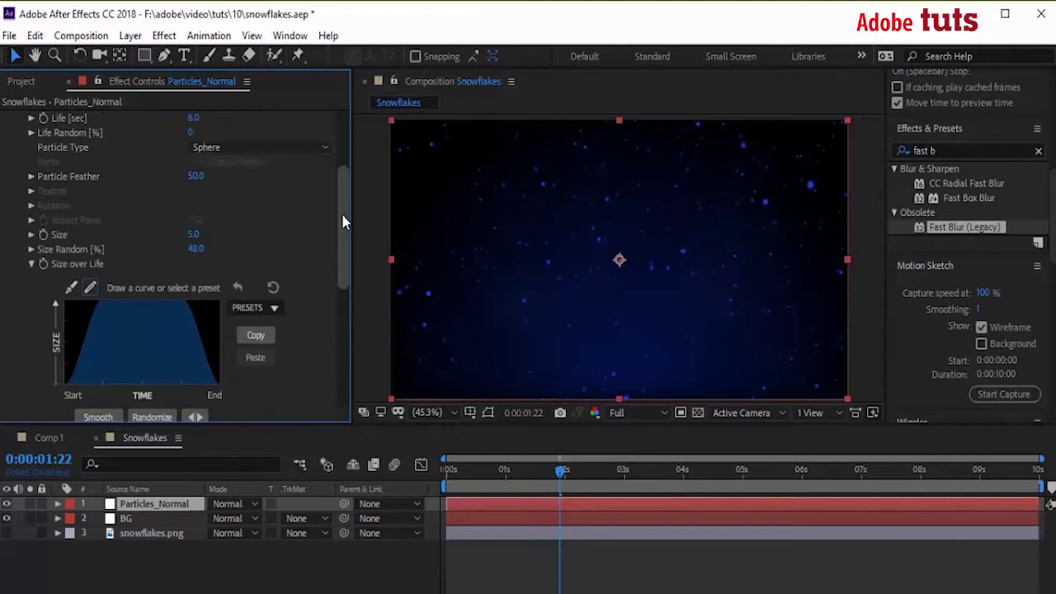
left_click(31, 264)
scroll(347, 208, "up", 5)
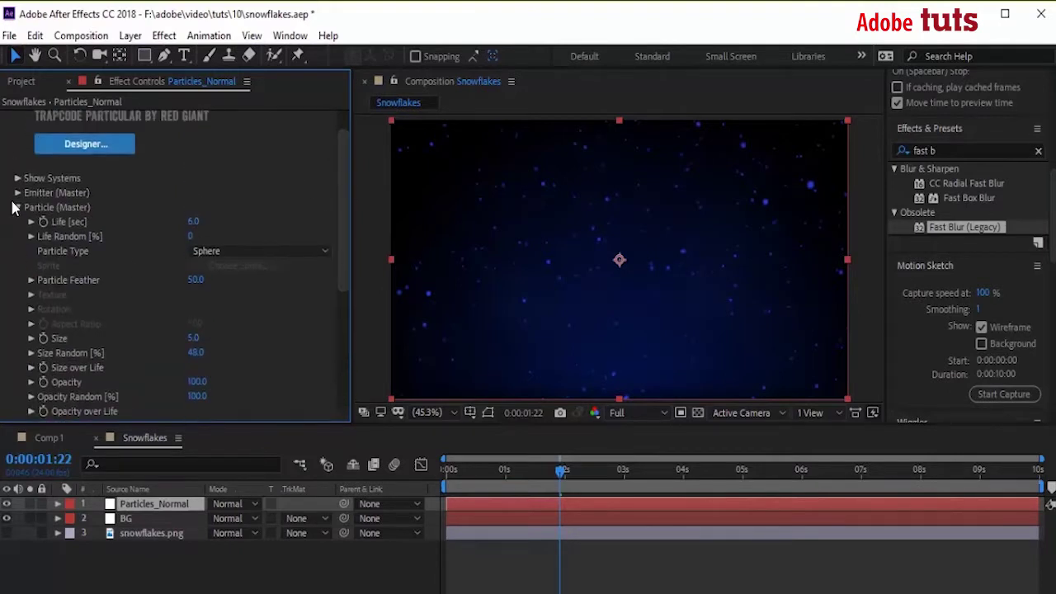
left_click(15, 208)
left_click(17, 270)
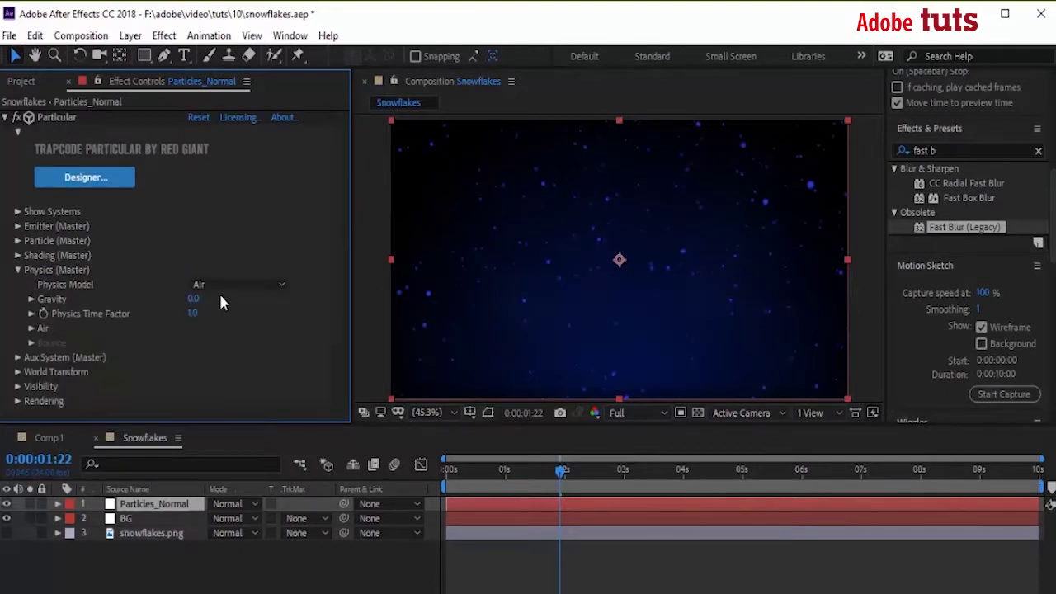
left_click(193, 297)
type("60")
key("Return")
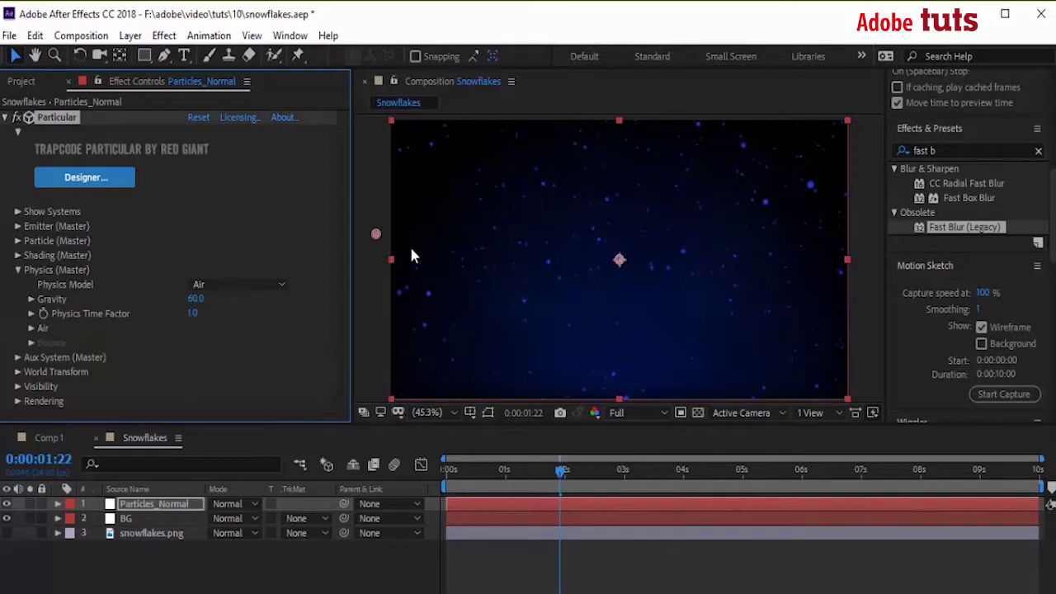
Step: Set the Air Turbulence Field Affect Position to 490
left_click(31, 328)
scroll(33, 334, "down", 2)
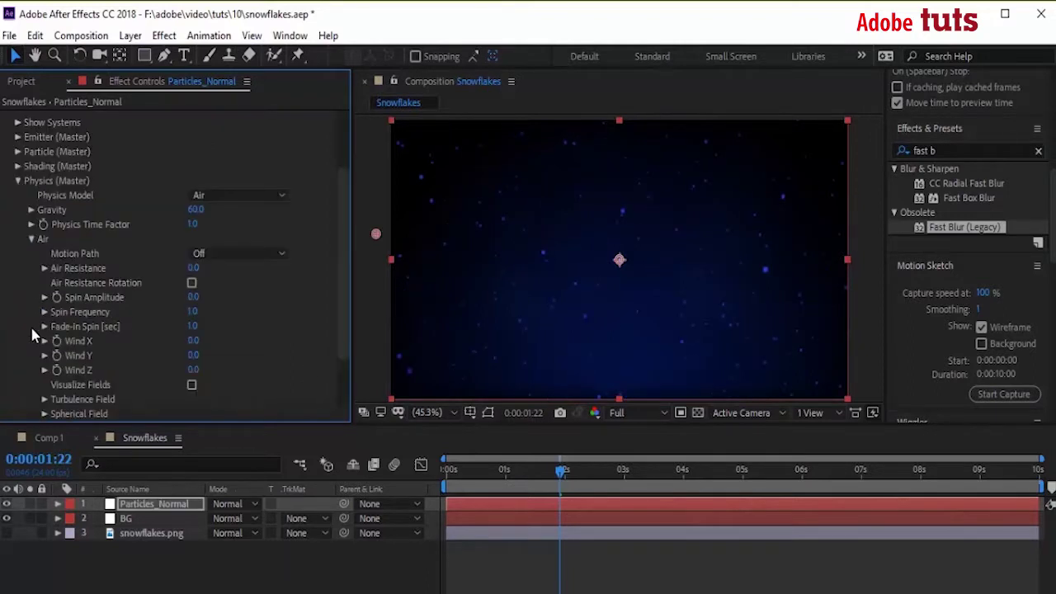
left_click(44, 399)
scroll(283, 363, "down", 5)
scroll(283, 363, "up", 3)
left_click(193, 332)
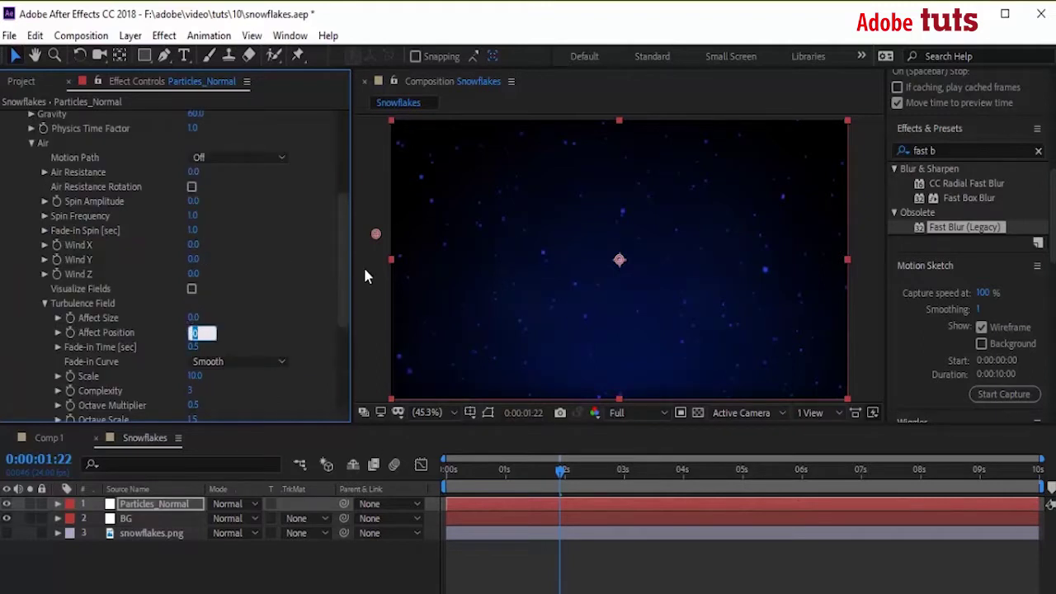
type("490")
key("Return")
type("2")
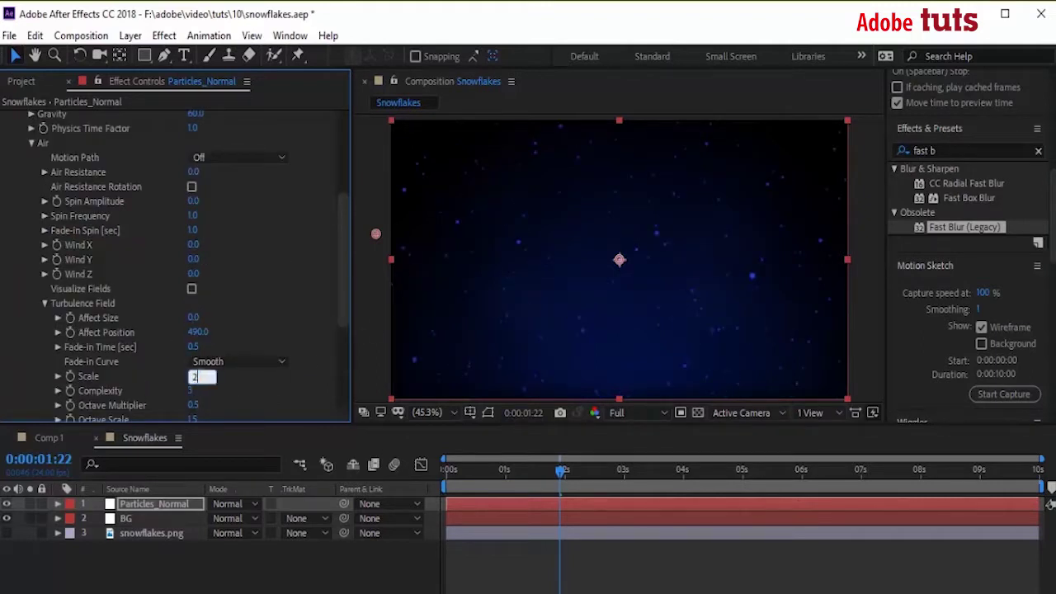
scroll(348, 330, "down", 5)
scroll(348, 355, "down", 2)
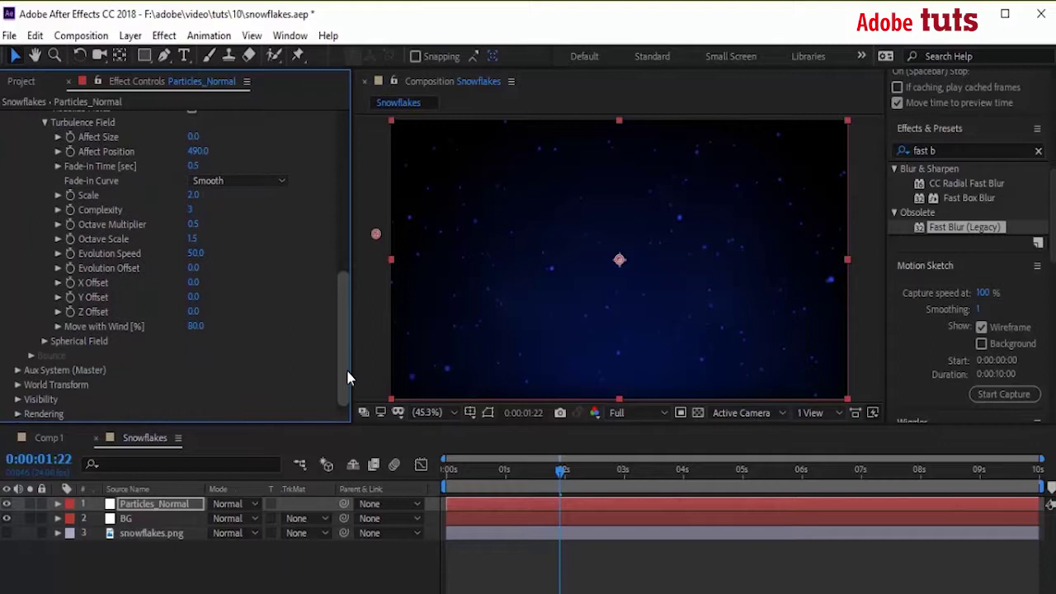
scroll(349, 371, "up", 5)
Step: Collapse the Turbulence, Air and Physics groups and switch Particular's Rendering Motion Blur to On
scroll(349, 371, "up", 2)
left_click(45, 380)
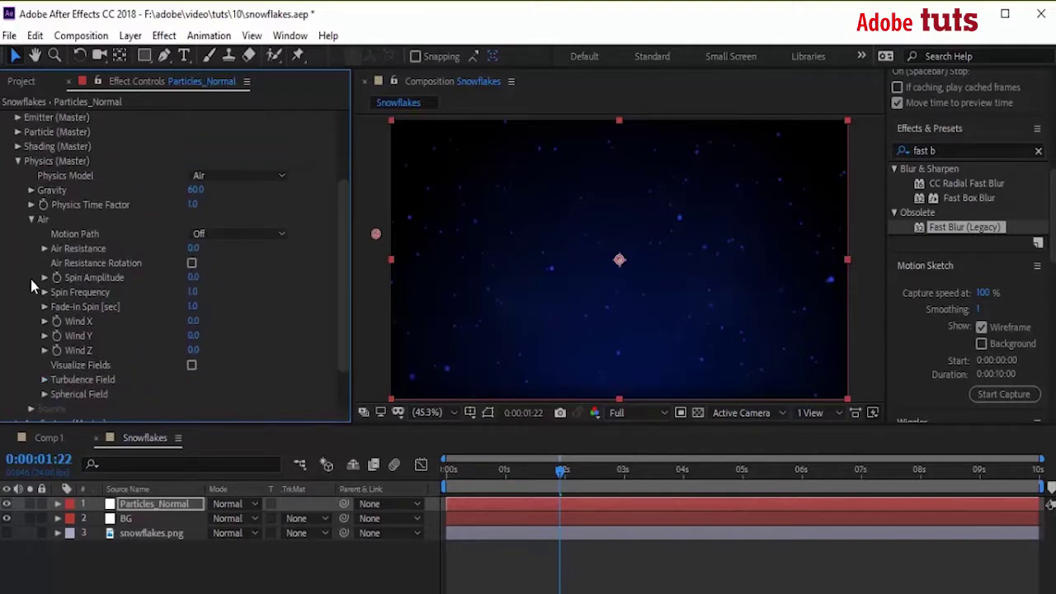
left_click(31, 219)
left_click(18, 270)
left_click(17, 328)
scroll(14, 333, "down", 1)
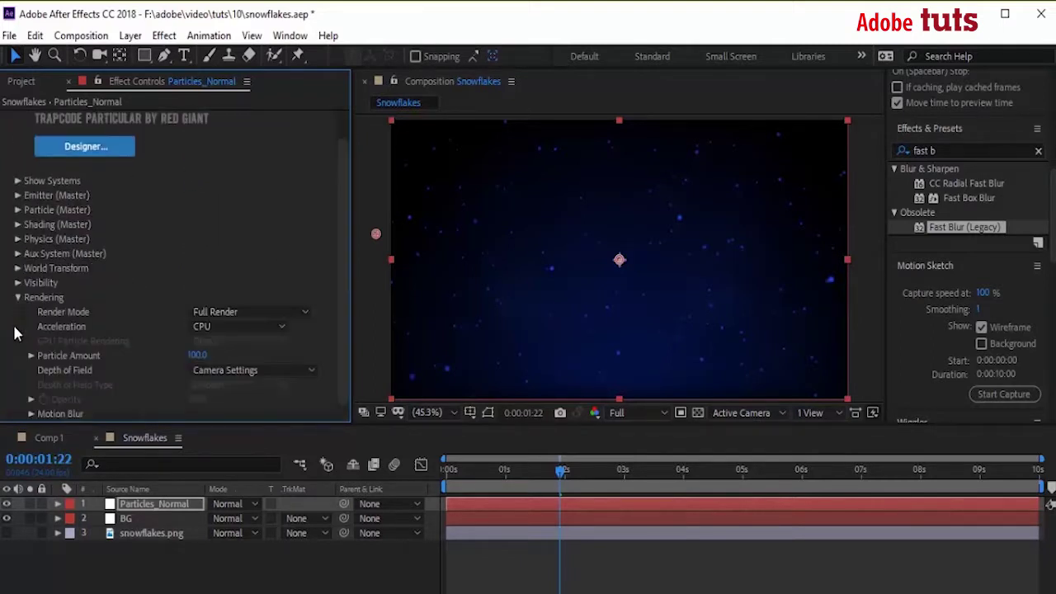
left_click(31, 413)
scroll(33, 396, "down", 4)
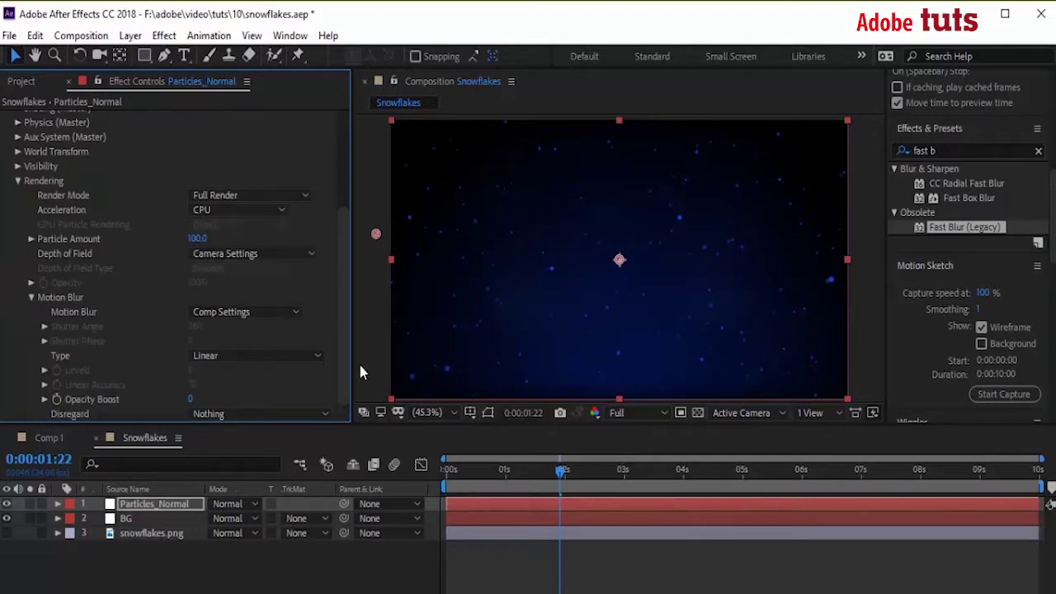
left_click(222, 317)
left_click(241, 369)
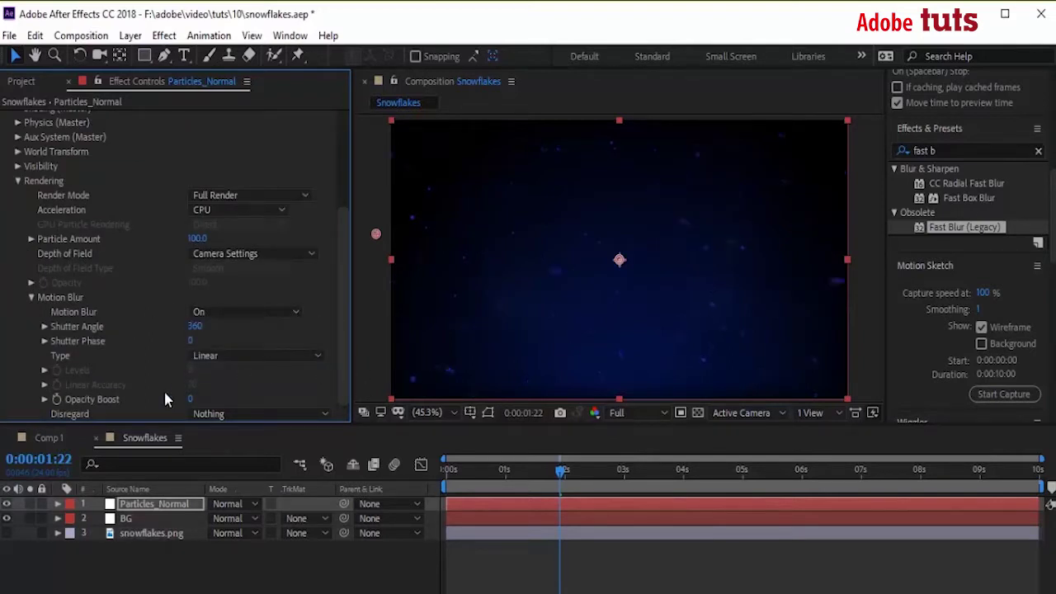
scroll(30, 296, "up", 3)
left_click(18, 293)
Step: Duplicate Particles_Normal and rename the copy Particles_Blur
left_click(148, 505)
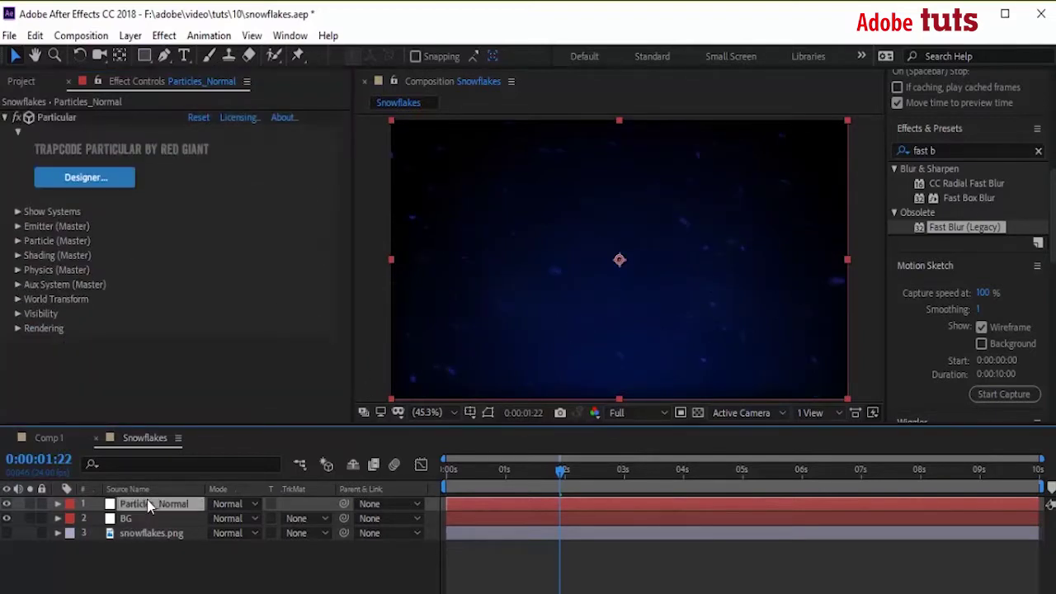
key("ctrl+d")
right_click(159, 503)
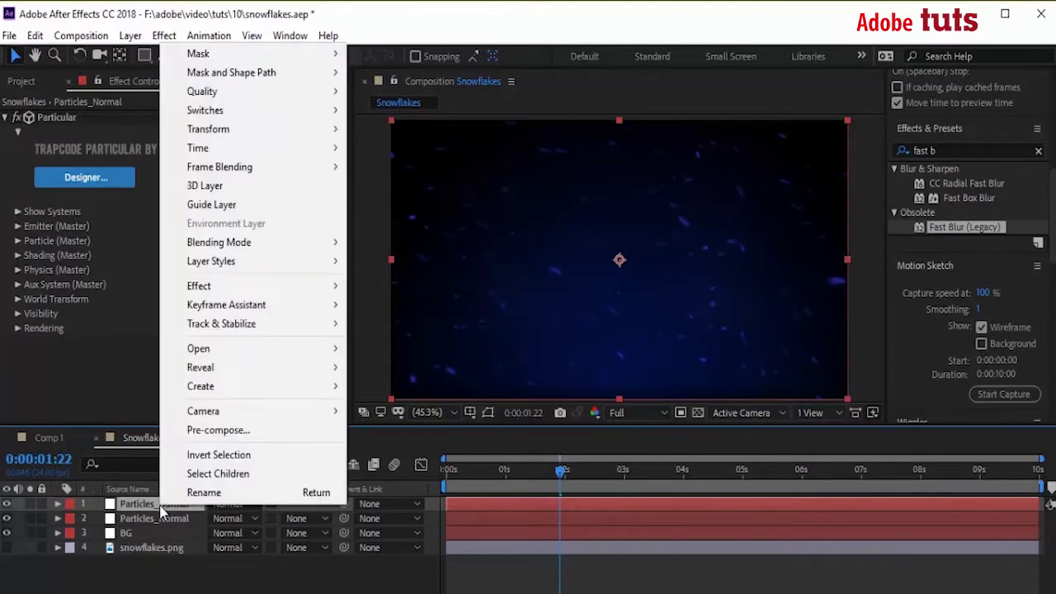
left_click(174, 493)
key("End")
key("BackSpace")
key("BackSpace")
key("BackSpace")
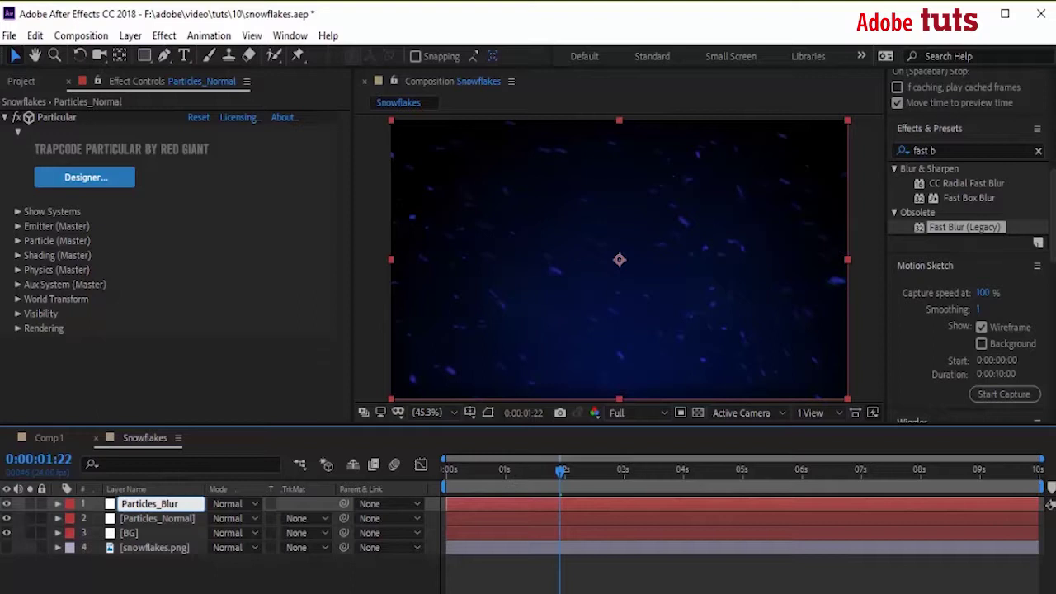
key("Return")
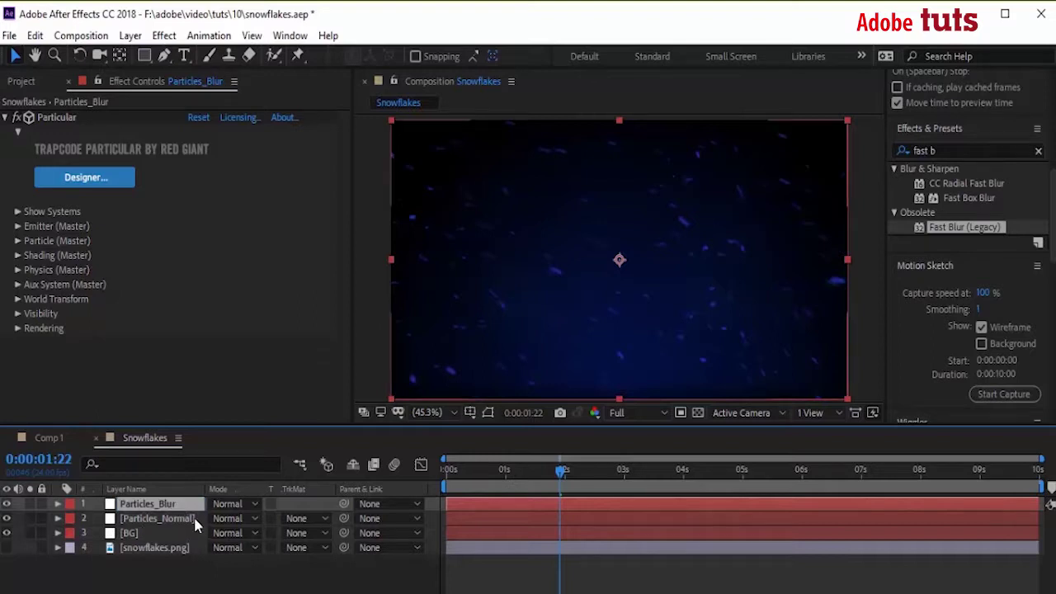
Step: Set the blending mode of both Particles_Normal and Particles_Blur to Screen
left_click(193, 518)
left_click(231, 518)
left_click(277, 281)
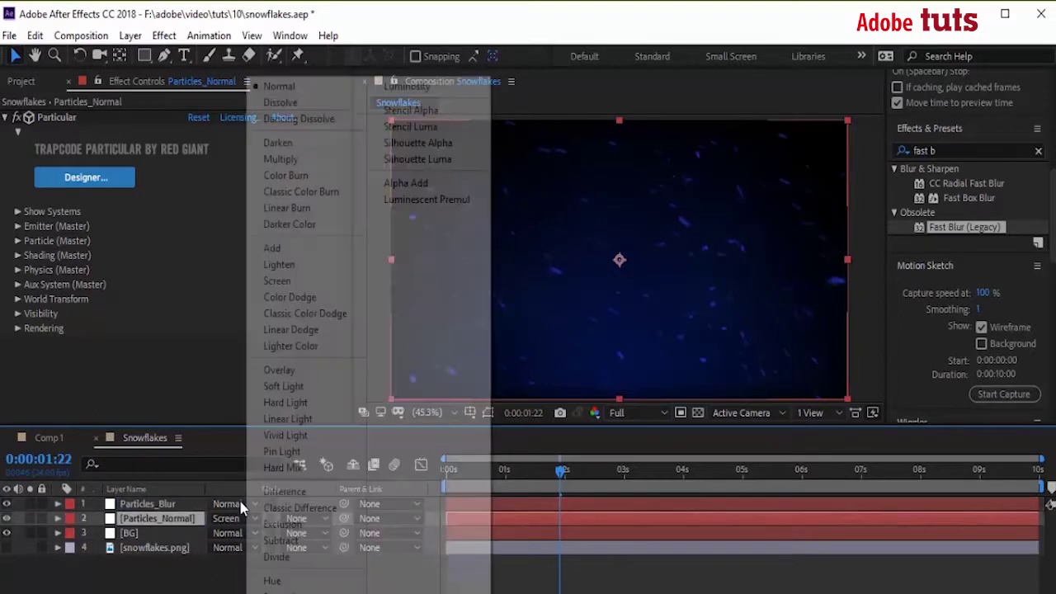
left_click(233, 503)
left_click(277, 280)
left_click(171, 509)
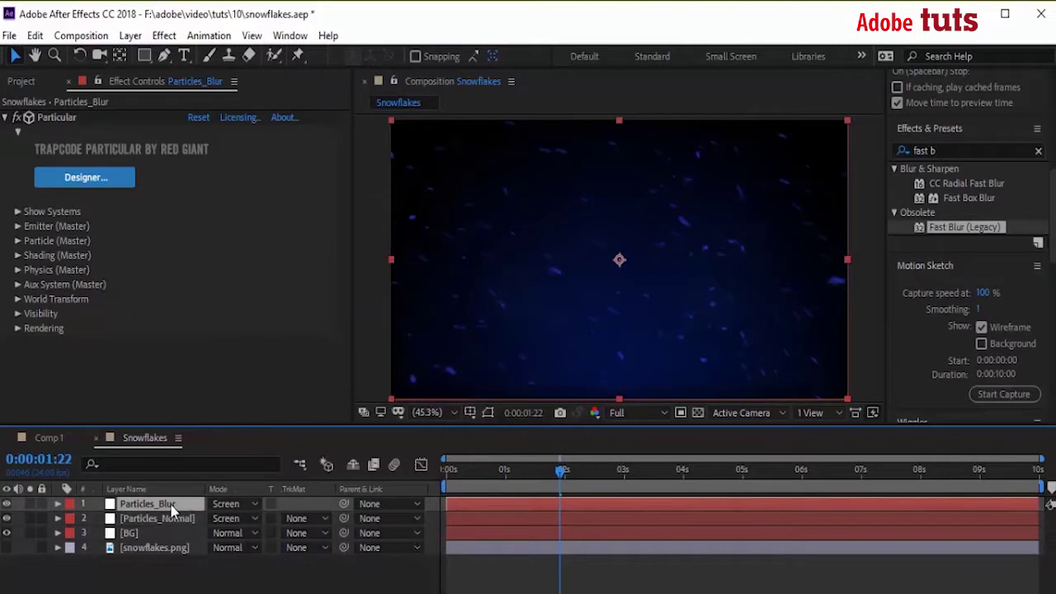
Step: Set the Emitter to 100 particles/sec and velocity 350, and change the Random Seed
left_click(17, 226)
scroll(18, 231, "down", 3)
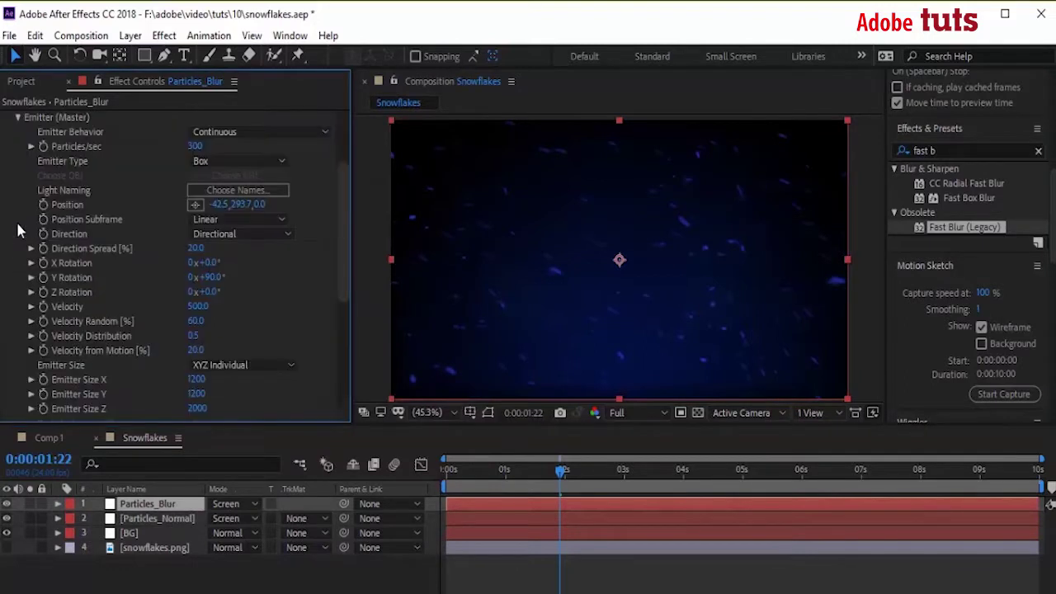
left_click(193, 146)
type("10")
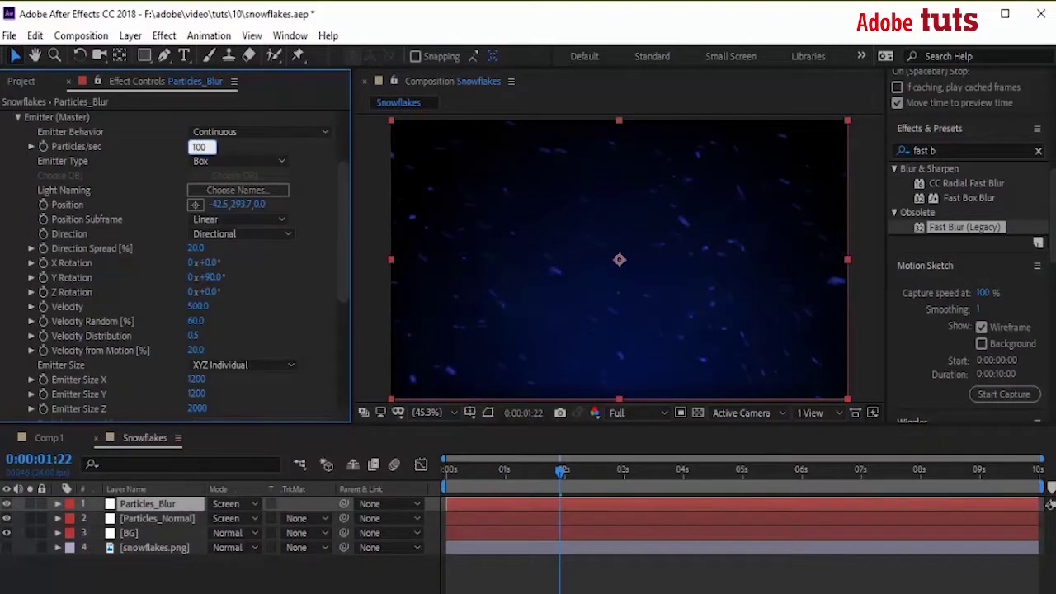
key("Return")
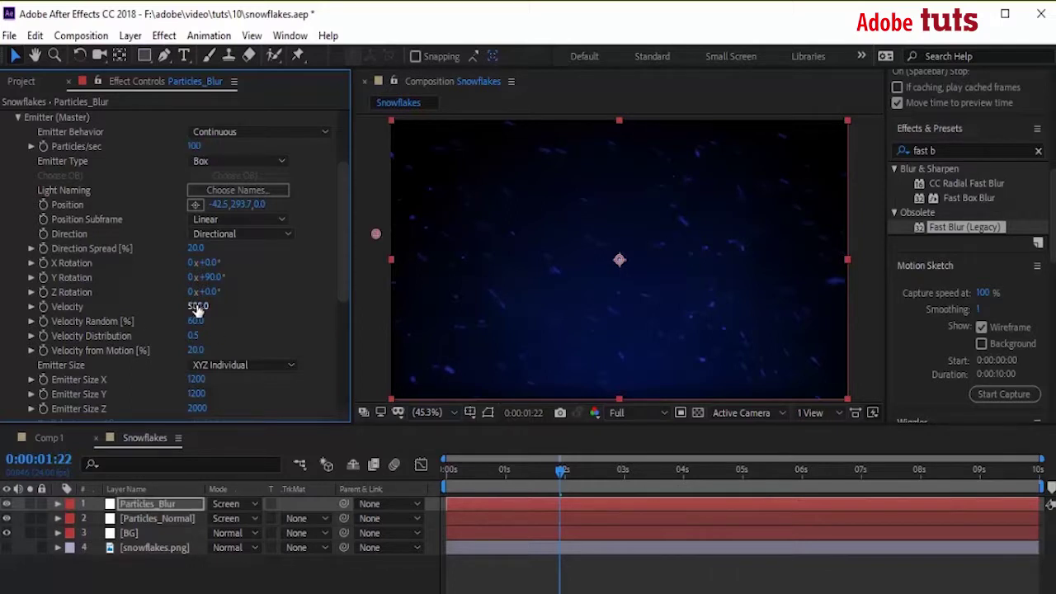
left_click(198, 307)
type("350")
key("Return")
scroll(206, 363, "down", 5)
left_click_drag(205, 351, 218, 355)
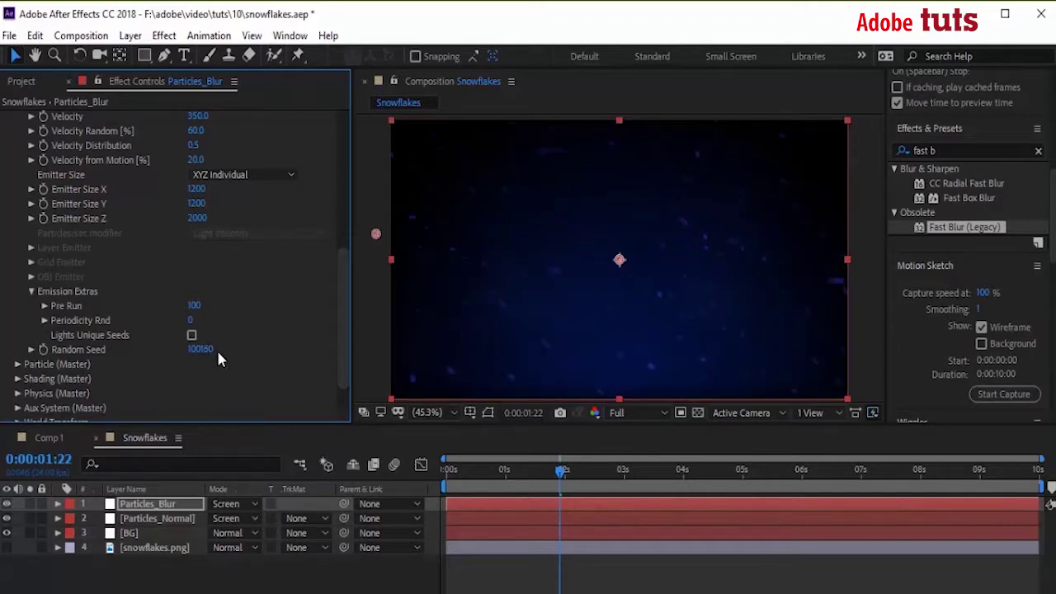
Step: Set the Particle group's Sphere Feather to 100 and Size to 15
scroll(344, 198, "up", 10)
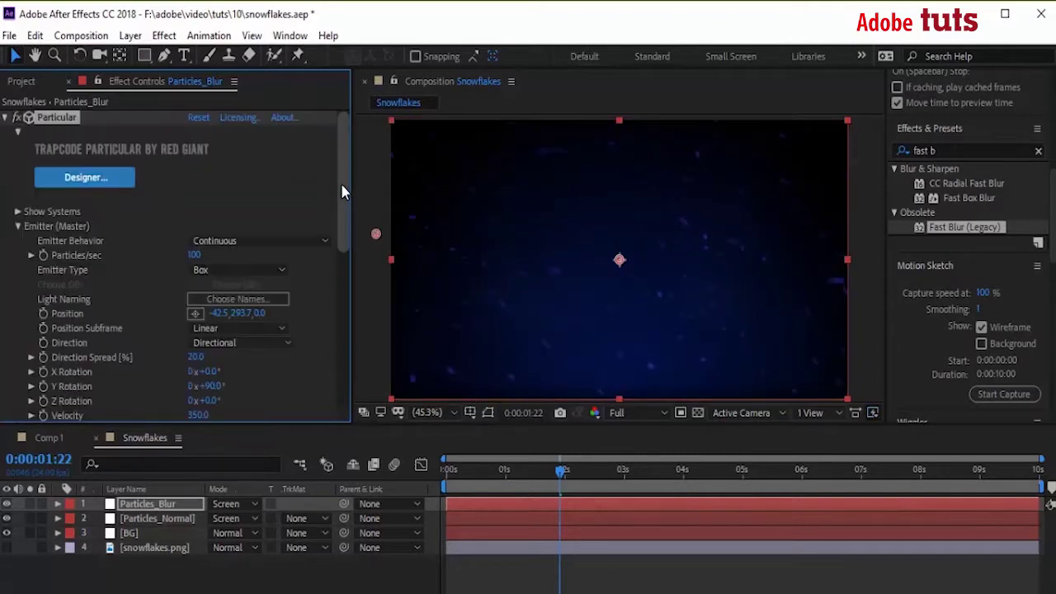
left_click(17, 223)
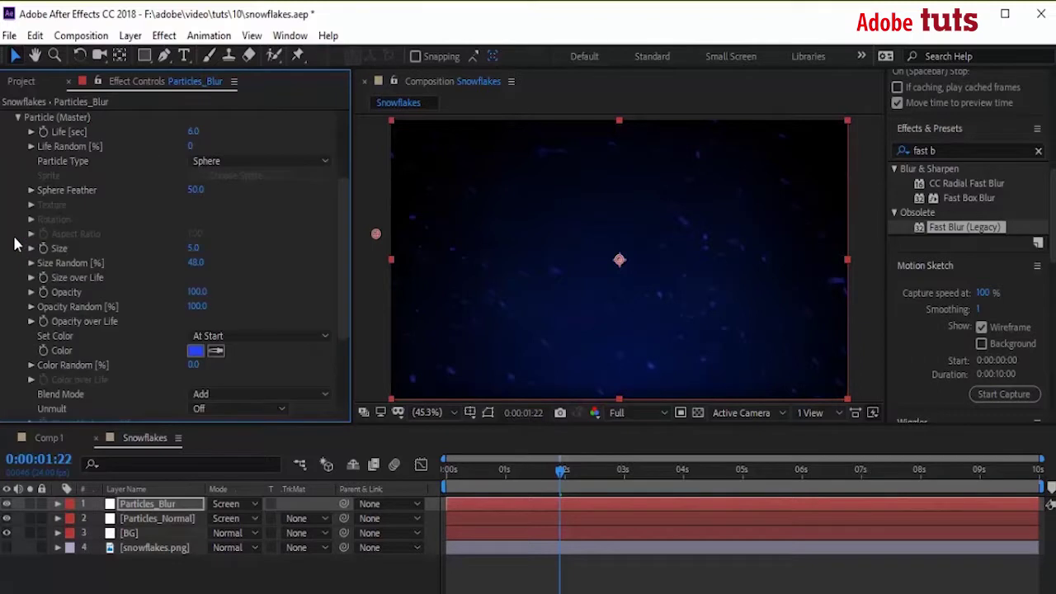
left_click(196, 190)
type("100")
key("Return")
left_click(194, 247)
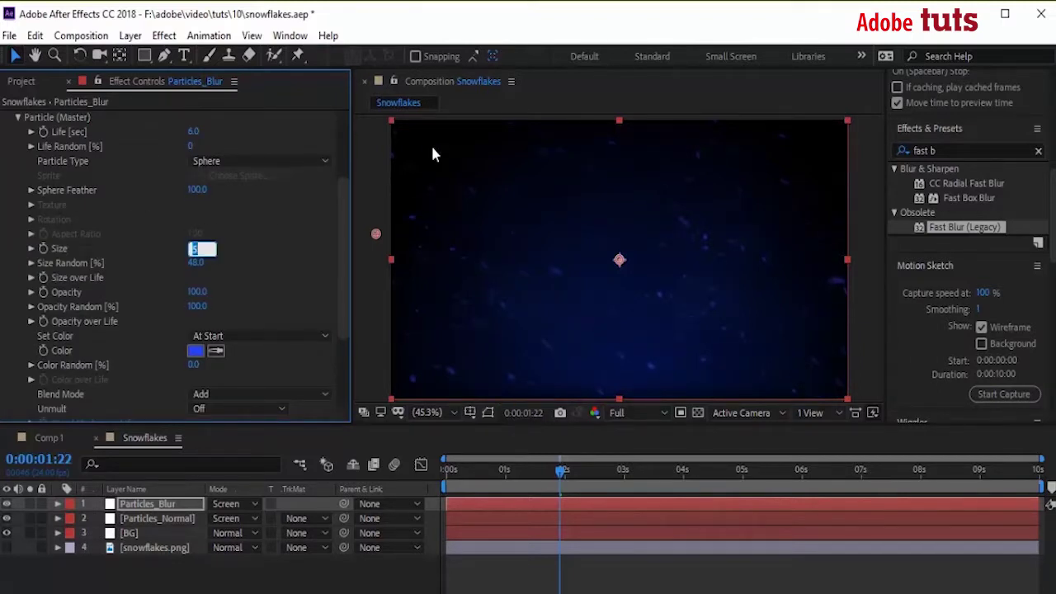
type("15")
key("Return")
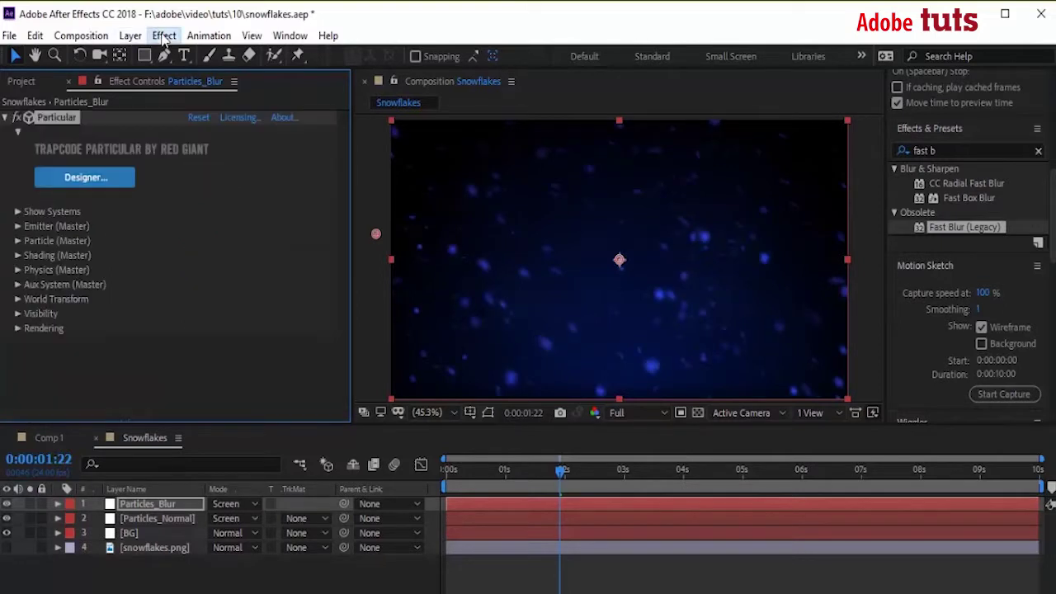
Step: Apply Camera Lens Blur to Particles_Blur with a Blur Radius of 27
left_click(164, 35)
mouse_move(206, 155)
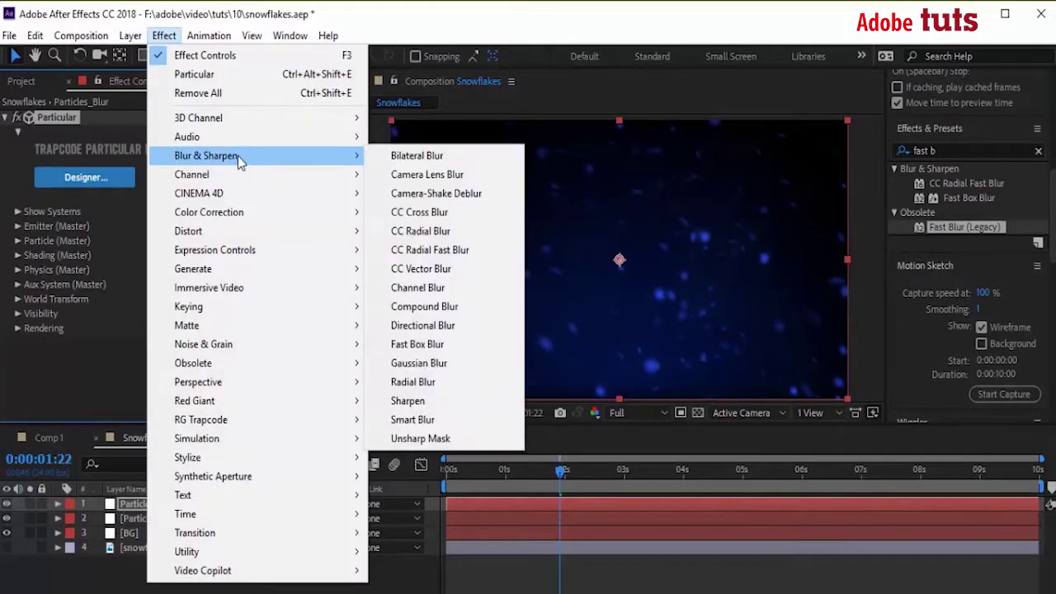
left_click(426, 174)
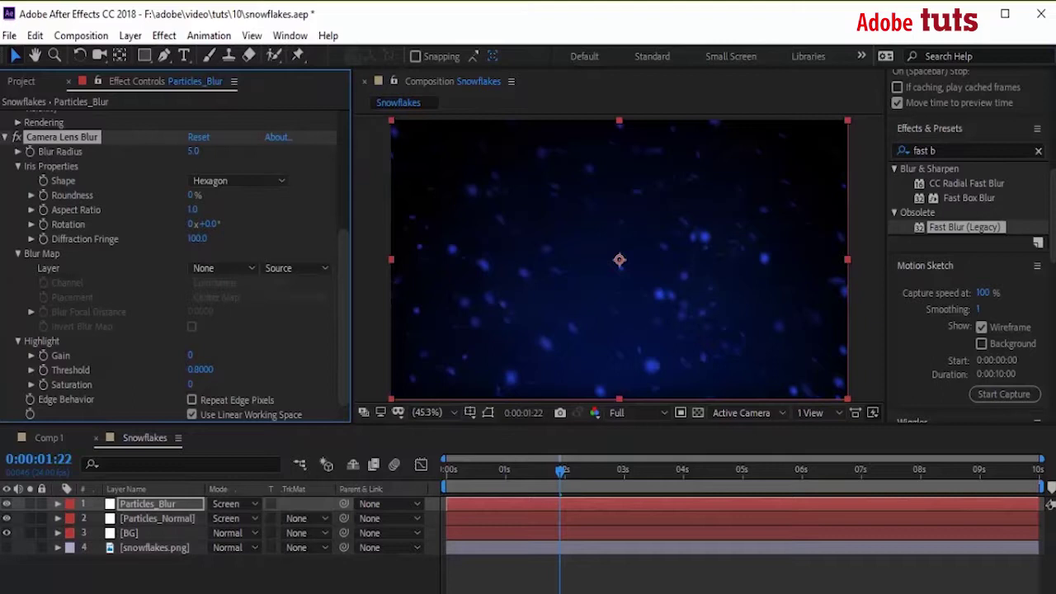
left_click(194, 153)
type("27")
key("Return")
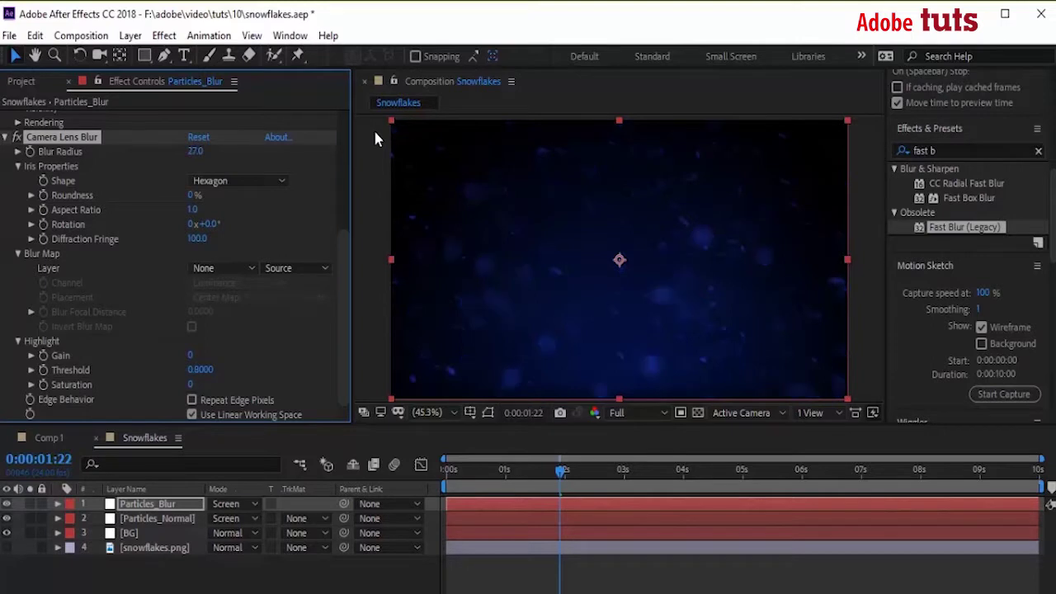
Step: Lower the Particles_Blur layer's opacity to 70%
left_click(171, 512)
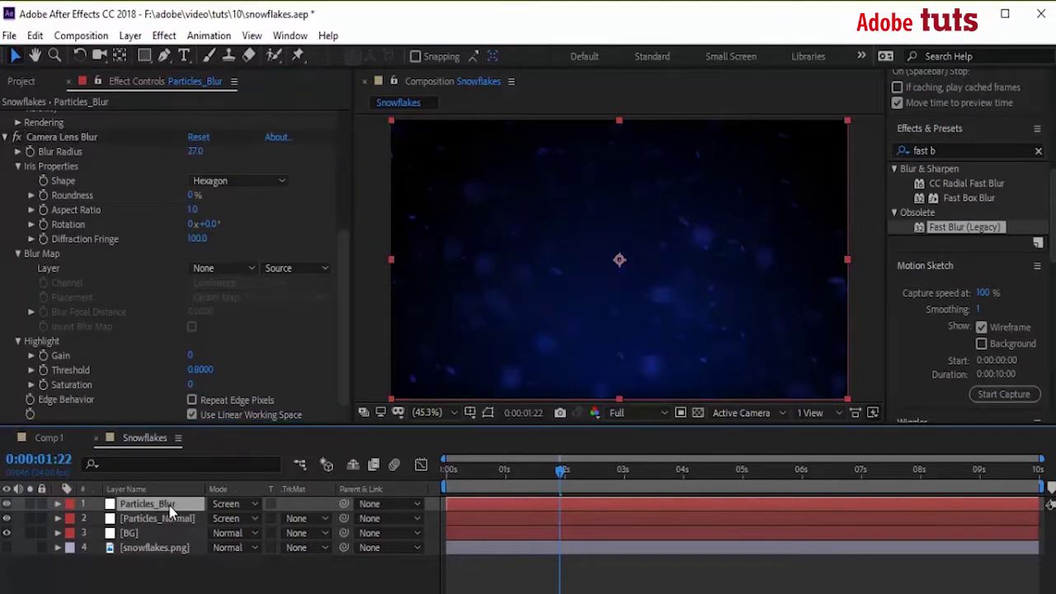
key("t")
left_click(219, 518)
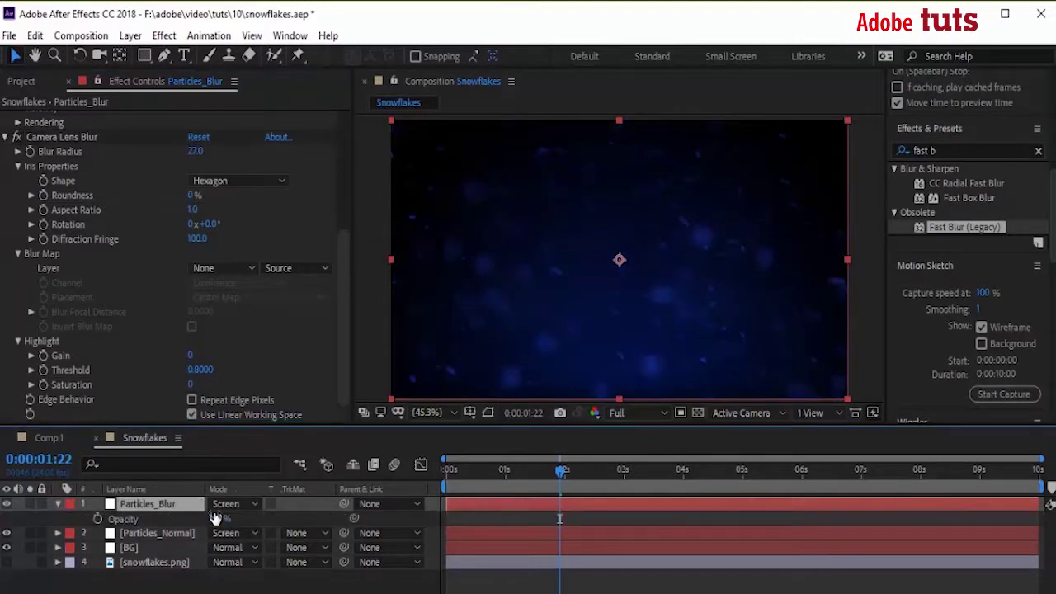
type("70")
key("Return")
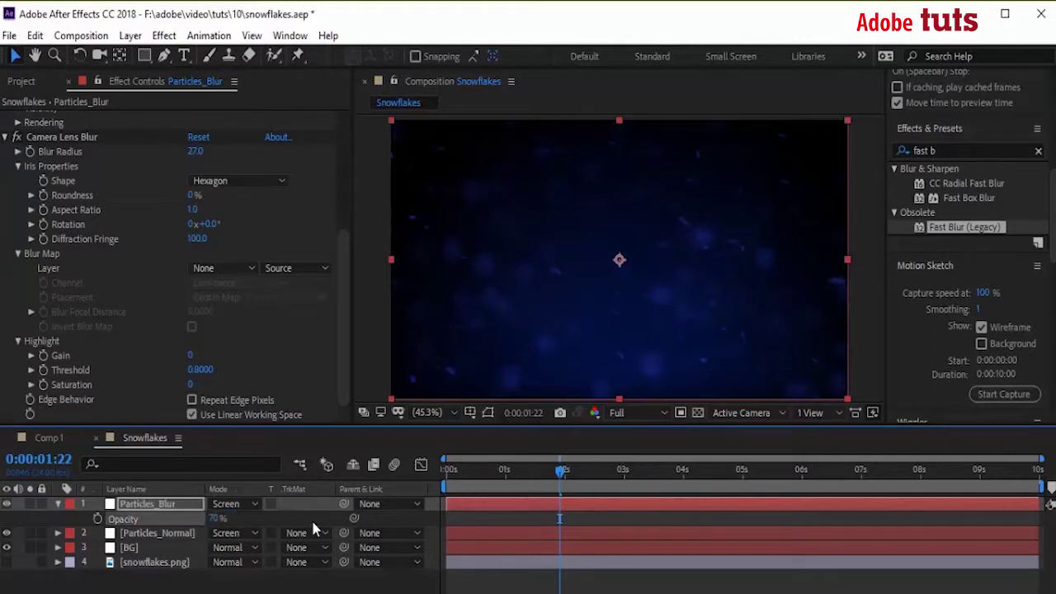
Step: Duplicate Particles_Blur and rename the copy Particles_Texture
key("t")
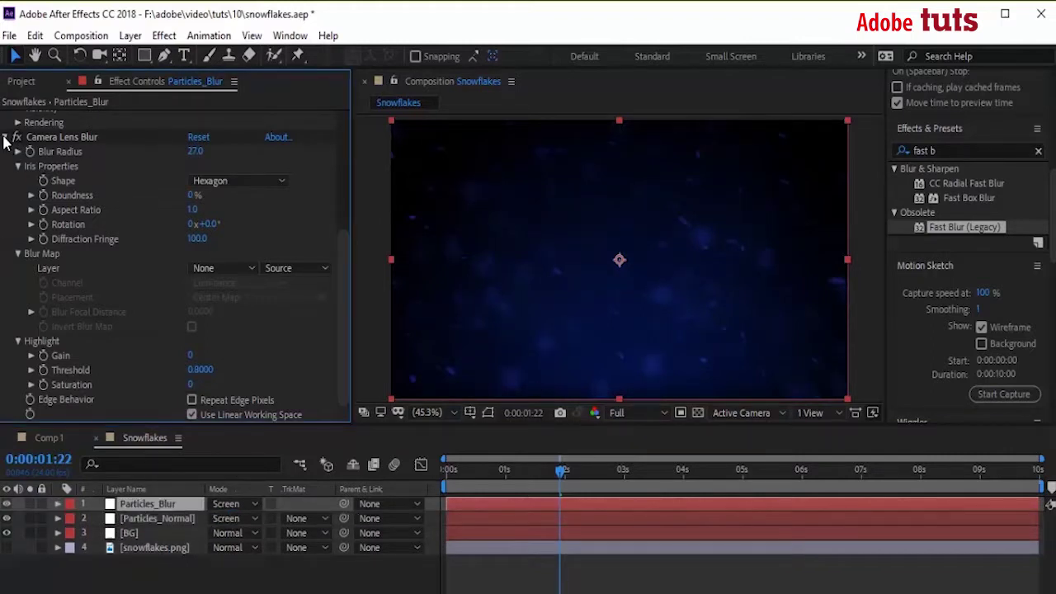
left_click(6, 137)
left_click(171, 506)
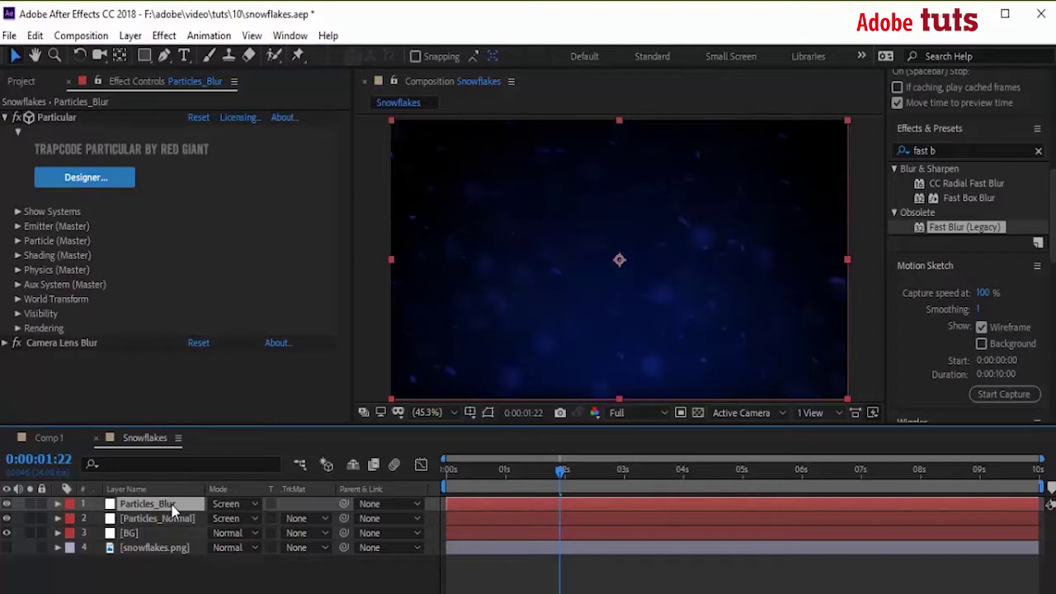
key("ctrl+d")
right_click(173, 505)
left_click(193, 485)
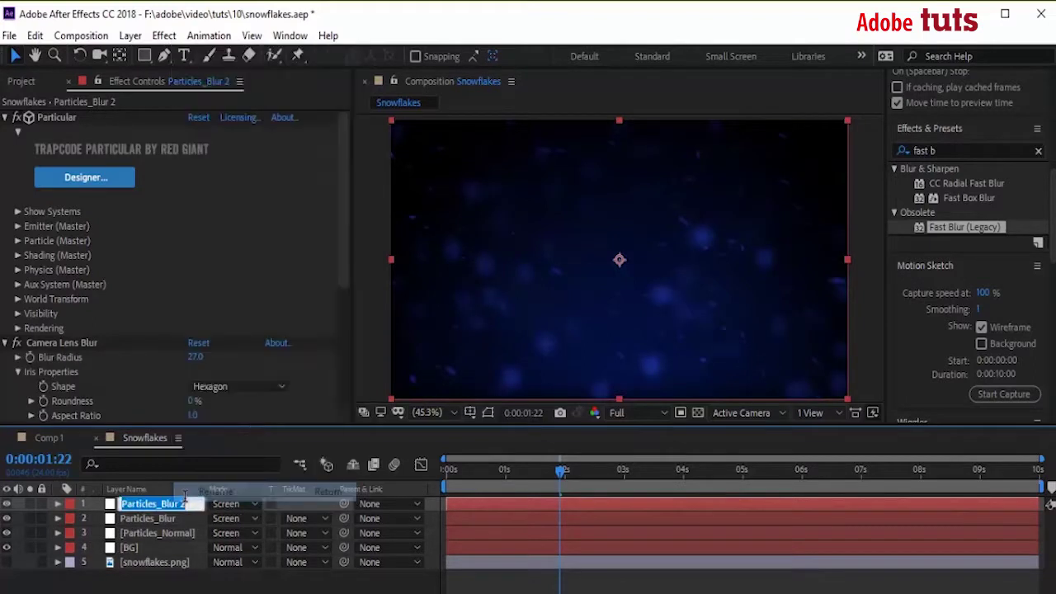
key("BackSpace")
key("BackSpace")
key("BackSpace")
key("BackSpace")
key("BackSpace")
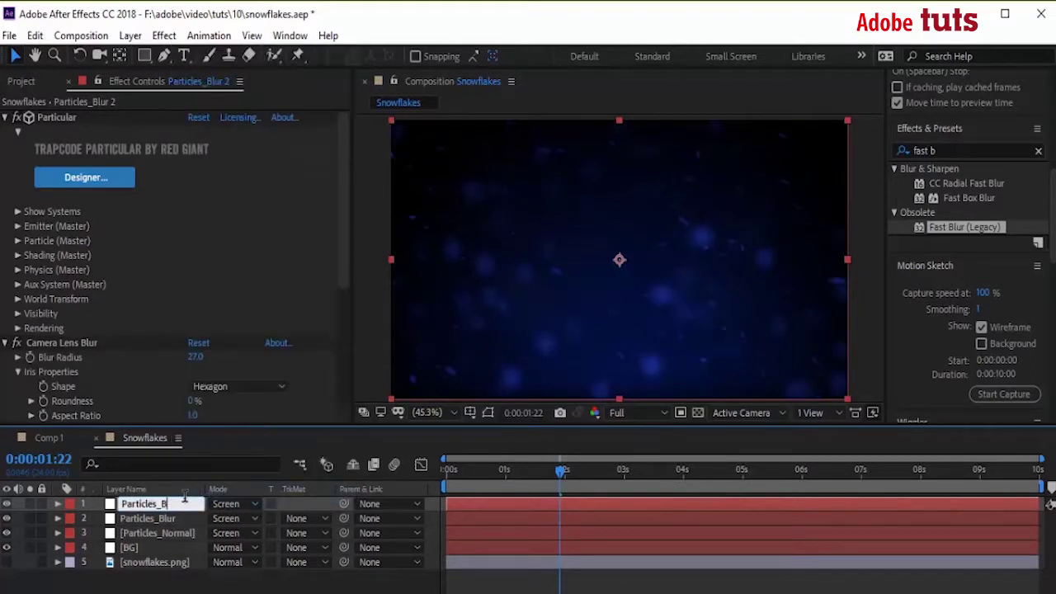
type("Texture")
key("Return")
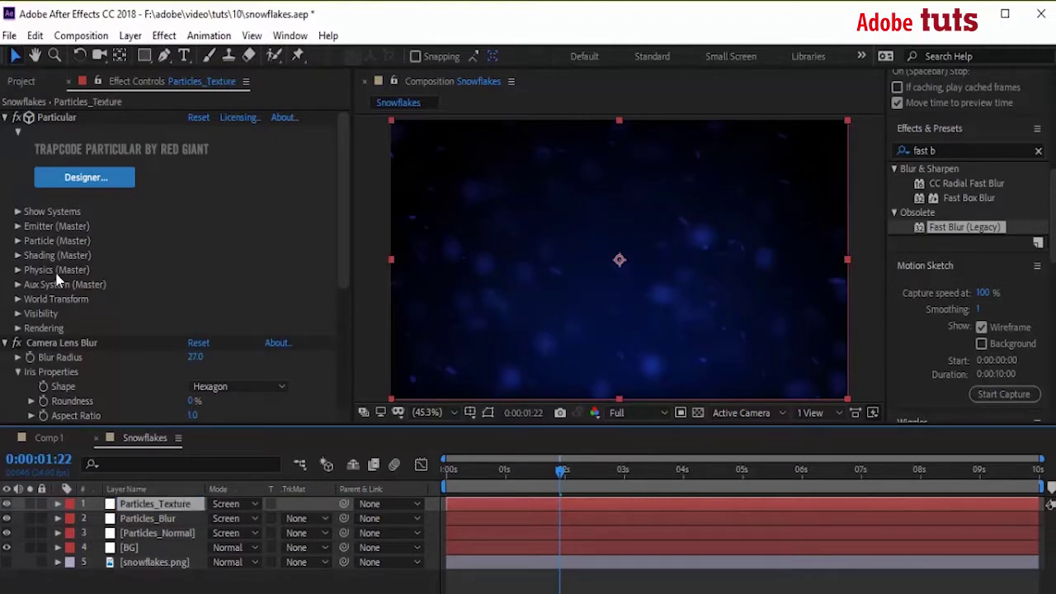
Step: Set Particles_Texture's Emitter to 80 particles/sec and velocity 420
left_click(5, 343)
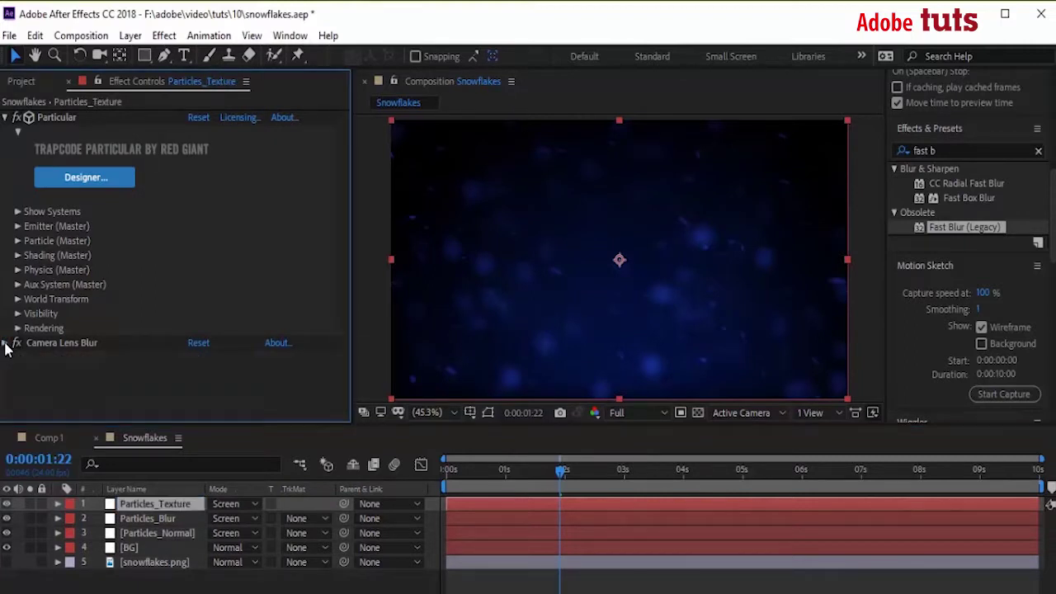
left_click(17, 226)
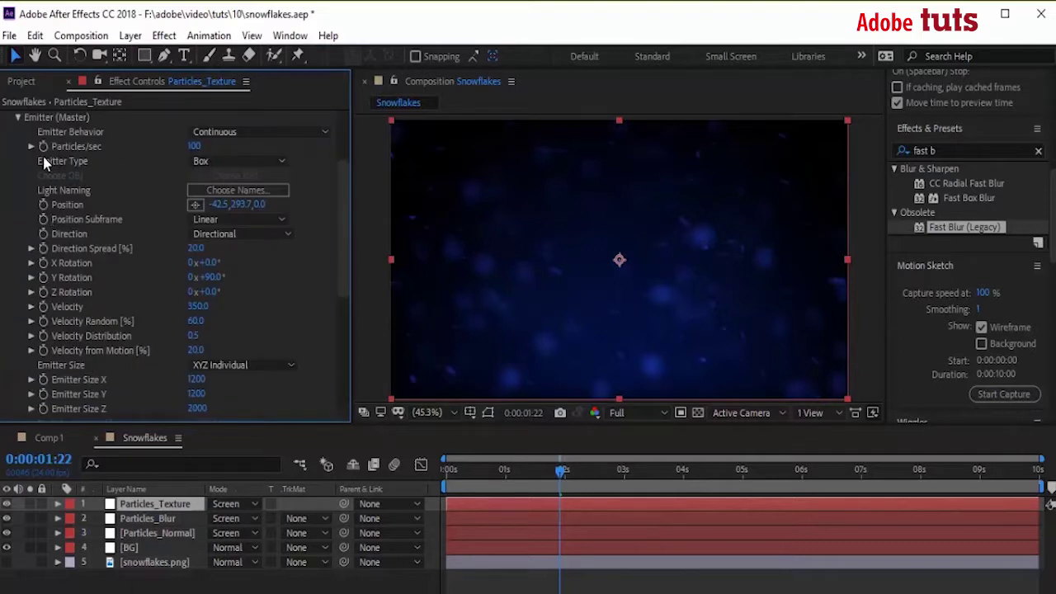
left_click(196, 147)
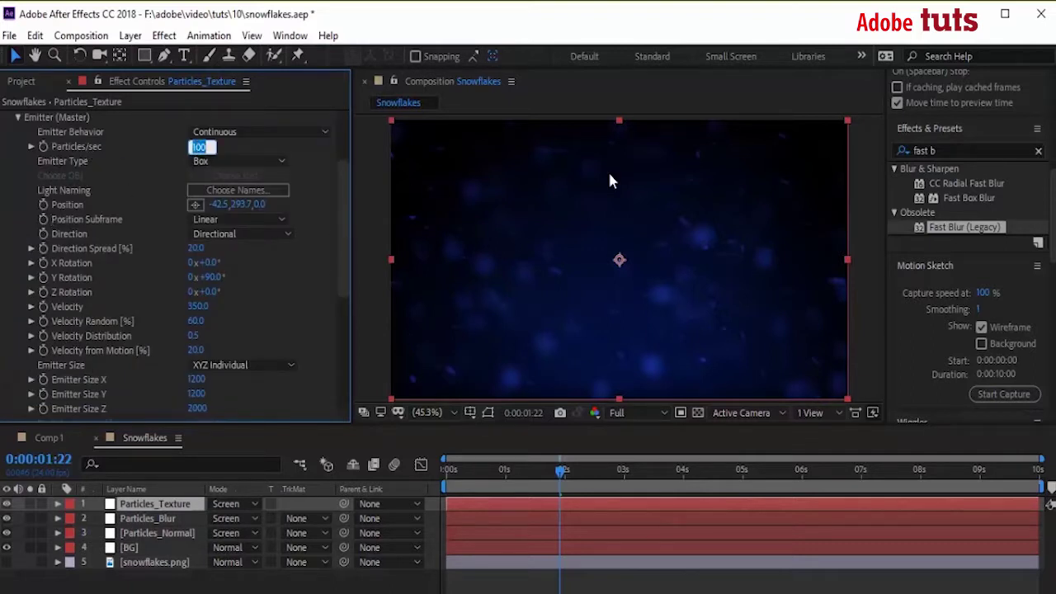
type("80")
key("Return")
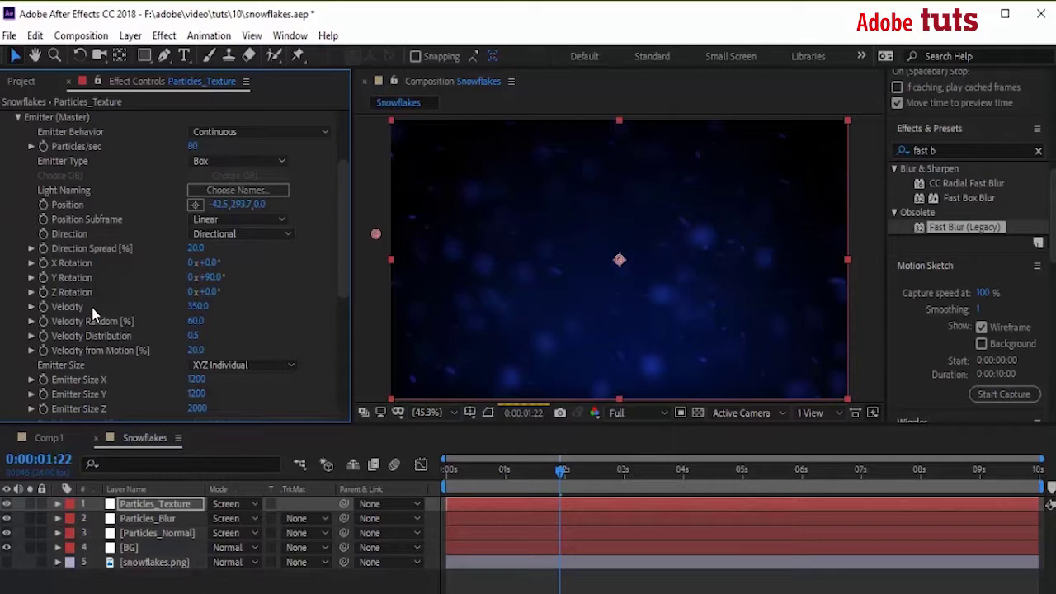
left_click(201, 306)
type("420")
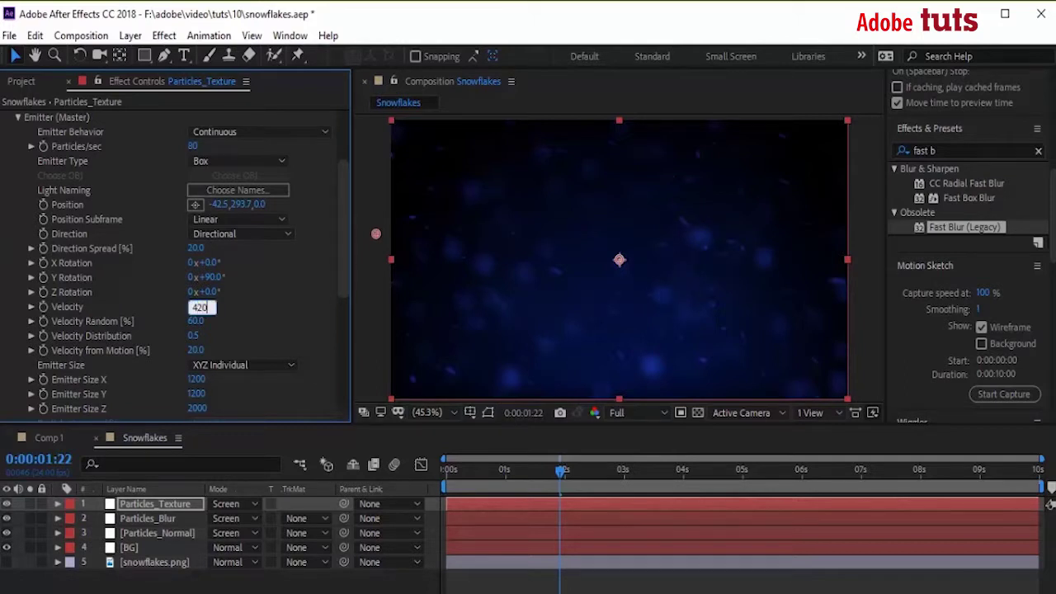
key("Return")
mouse_move(342, 244)
left_mouse_down()
mouse_move(344, 330)
mouse_move(339, 212)
left_mouse_up()
Step: Make the particles Textured Polygon Colorize using snowflakes.png with Split Clip - Stretch time sampling
left_click(17, 185)
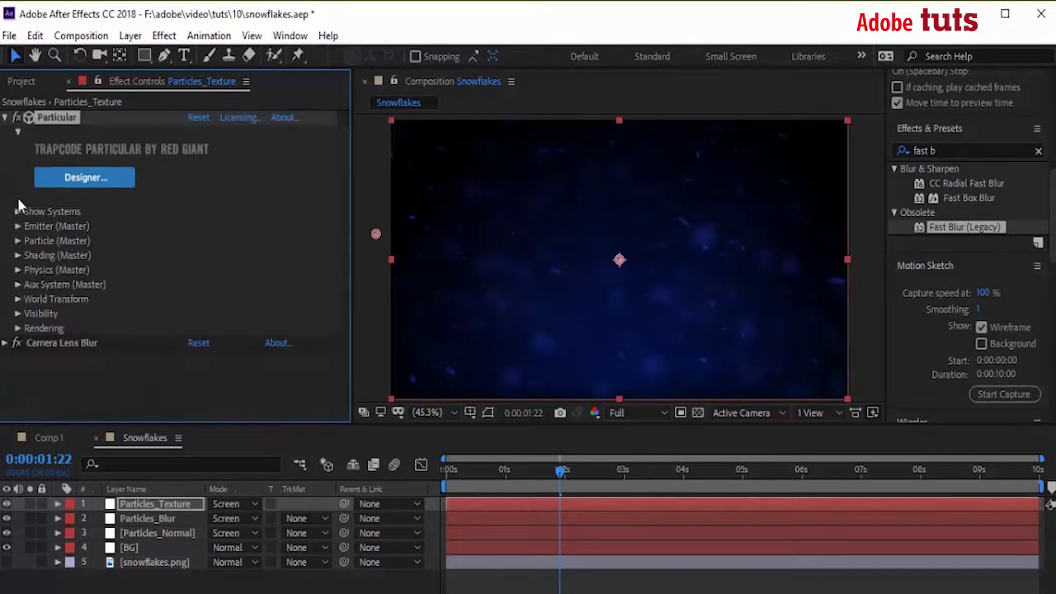
left_click(19, 241)
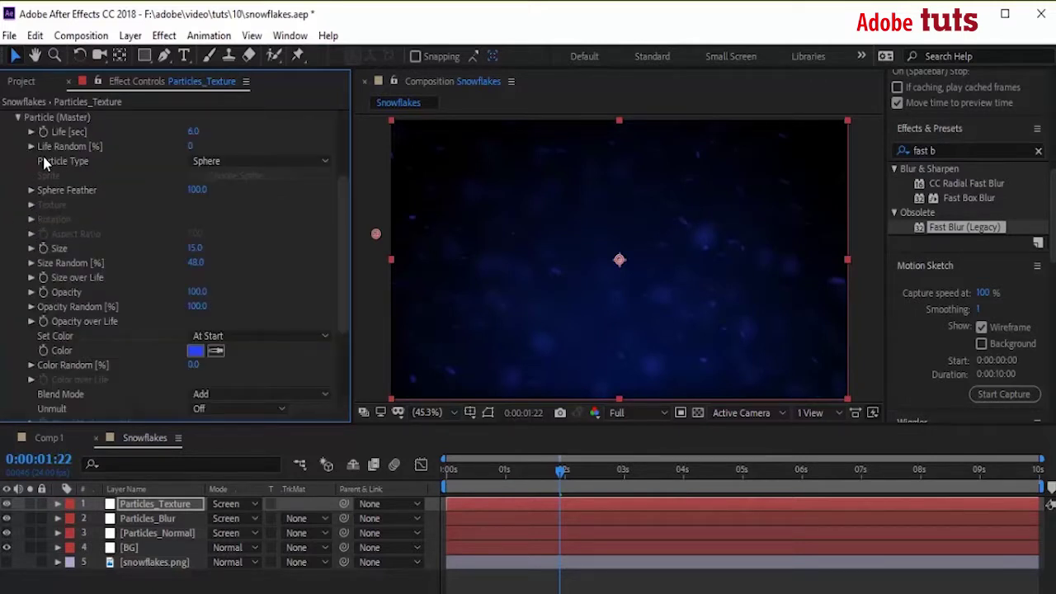
left_click(245, 164)
left_click(299, 349)
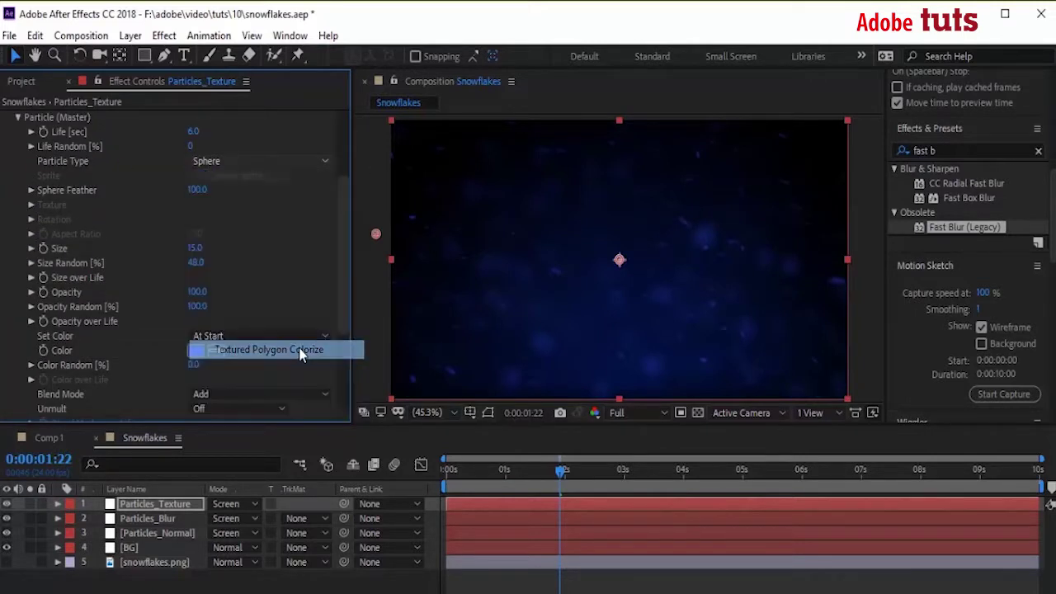
left_click(31, 205)
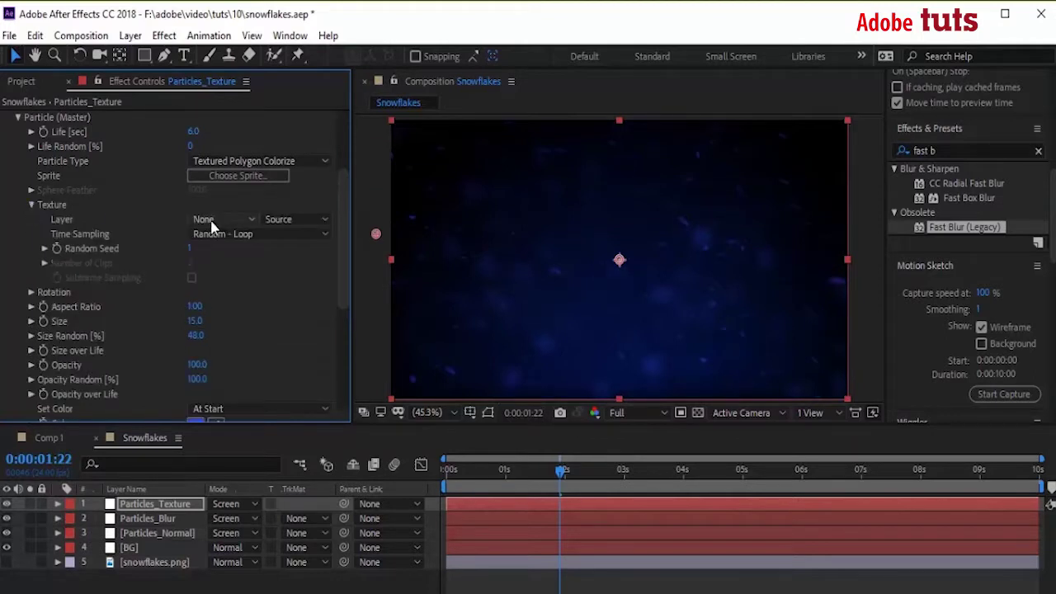
left_click(216, 219)
left_click(257, 344)
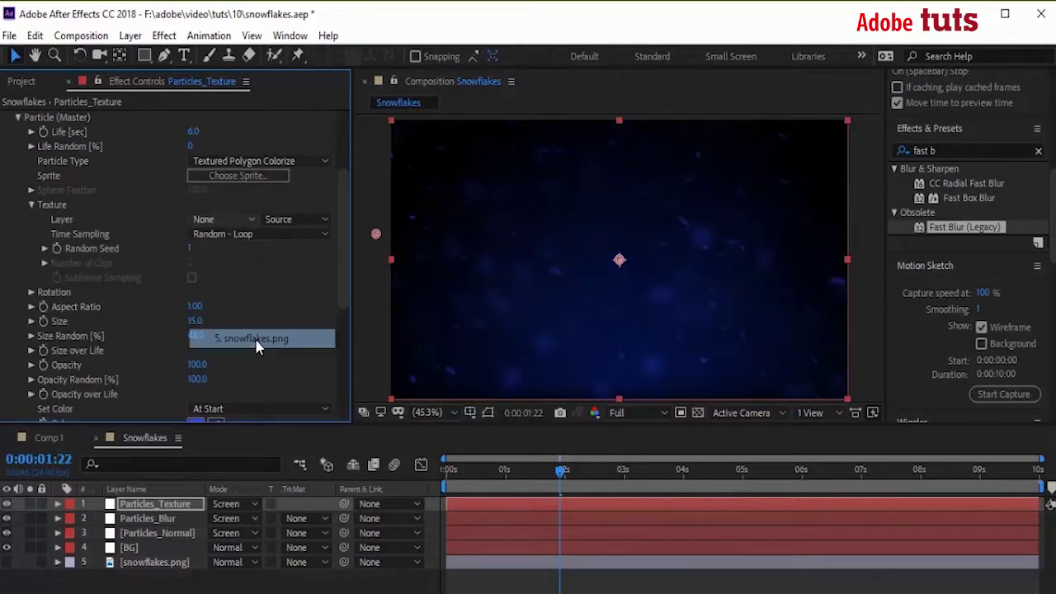
left_click(664, 355)
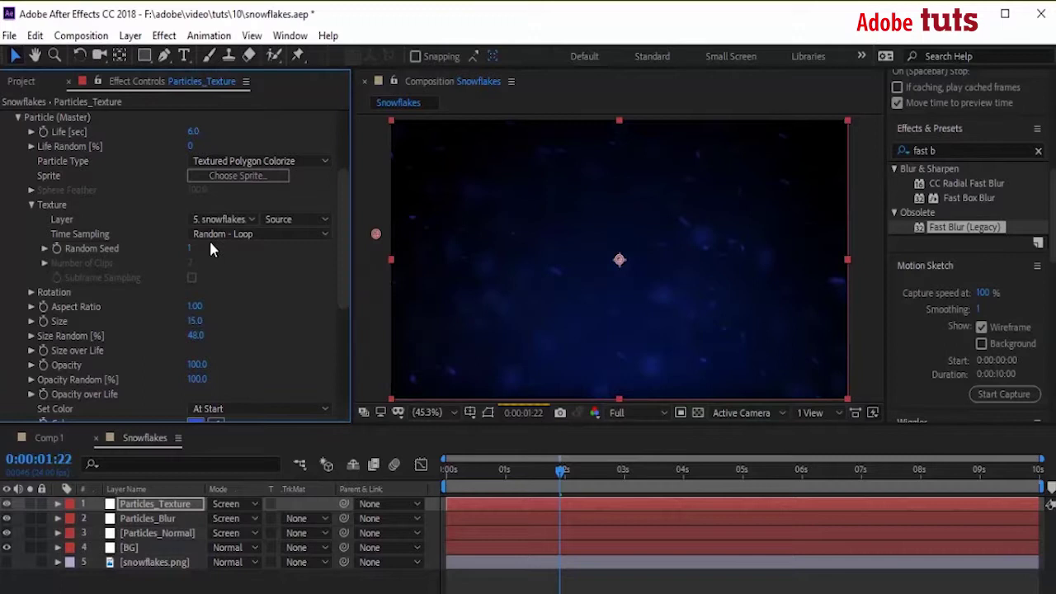
left_click(244, 236)
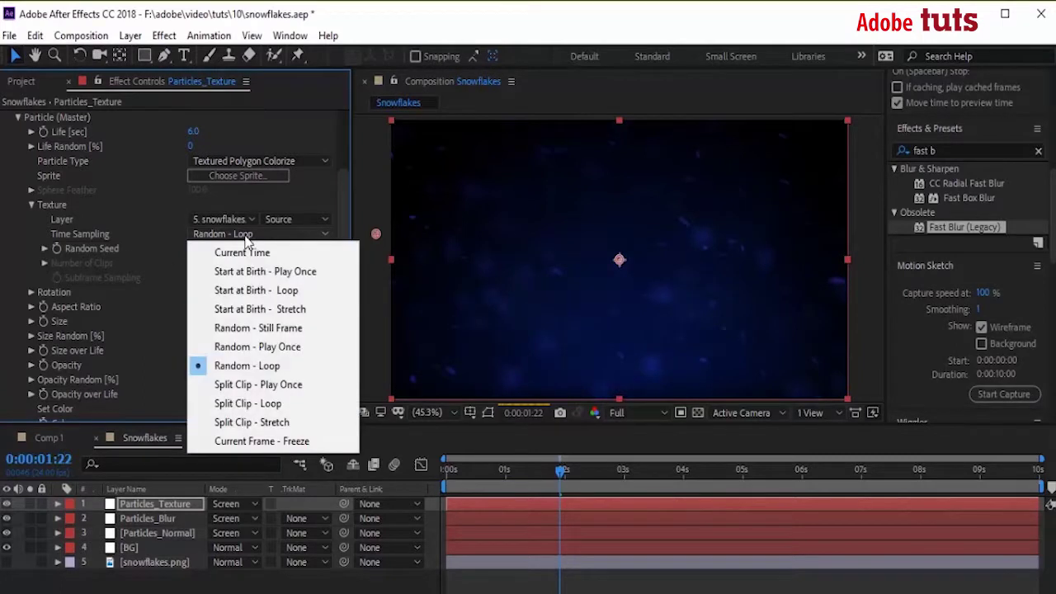
left_click(306, 423)
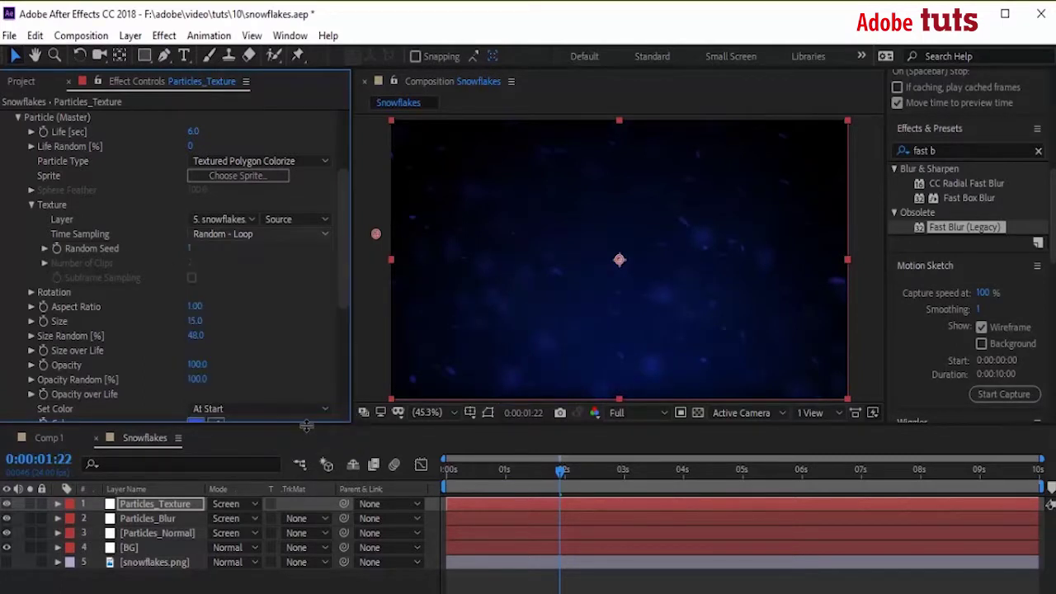
Step: Set Random Rotation to 20 and particle Size to 25
left_click(31, 292)
left_click(198, 340)
type("20")
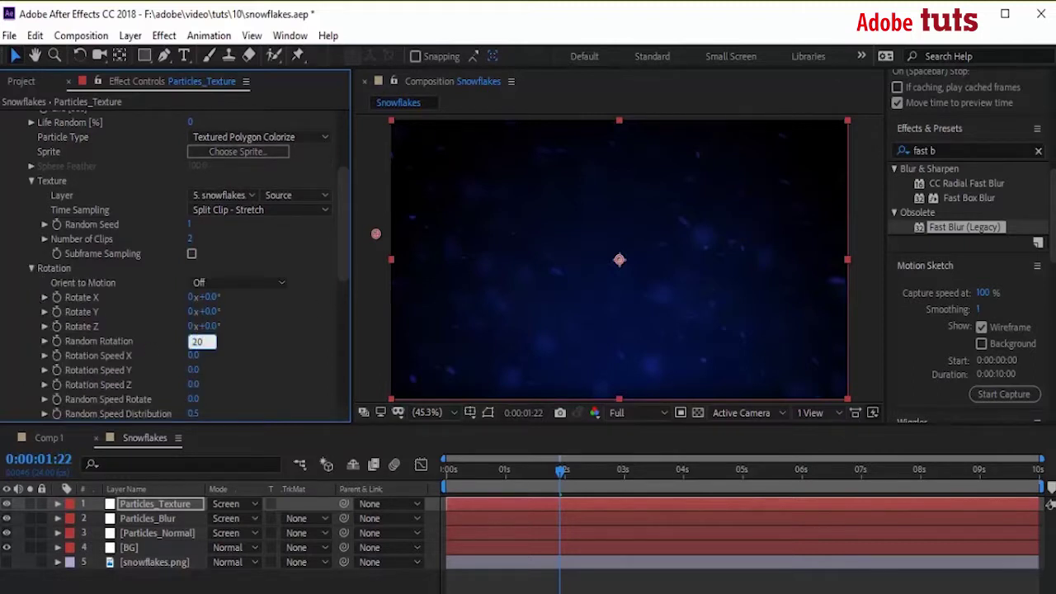
key("Return")
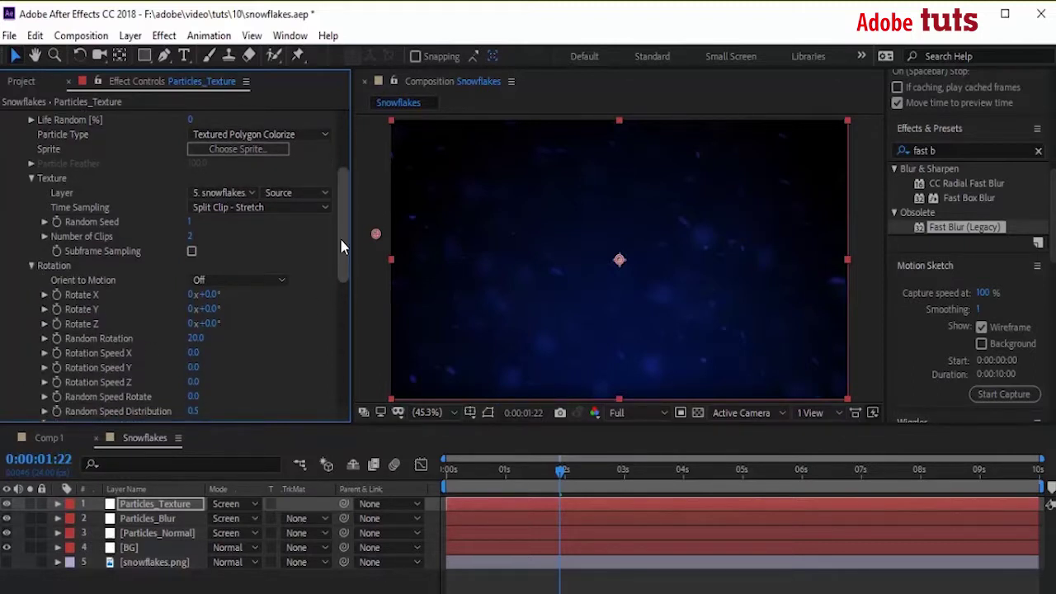
left_click_drag(344, 236, 342, 335)
left_click(196, 248)
type("25")
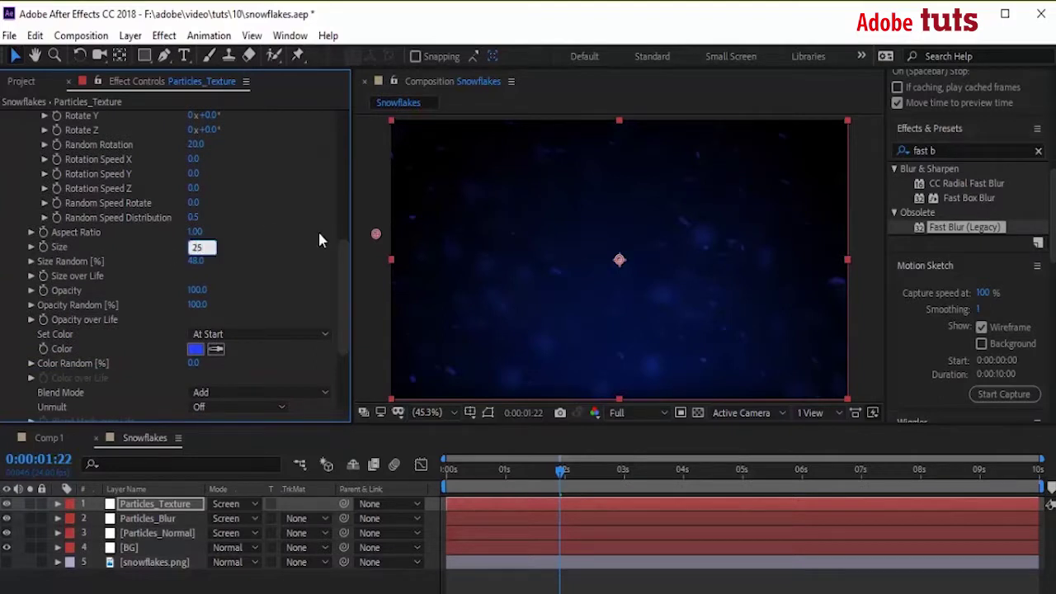
key("Return")
left_click_drag(344, 266, 340, 388)
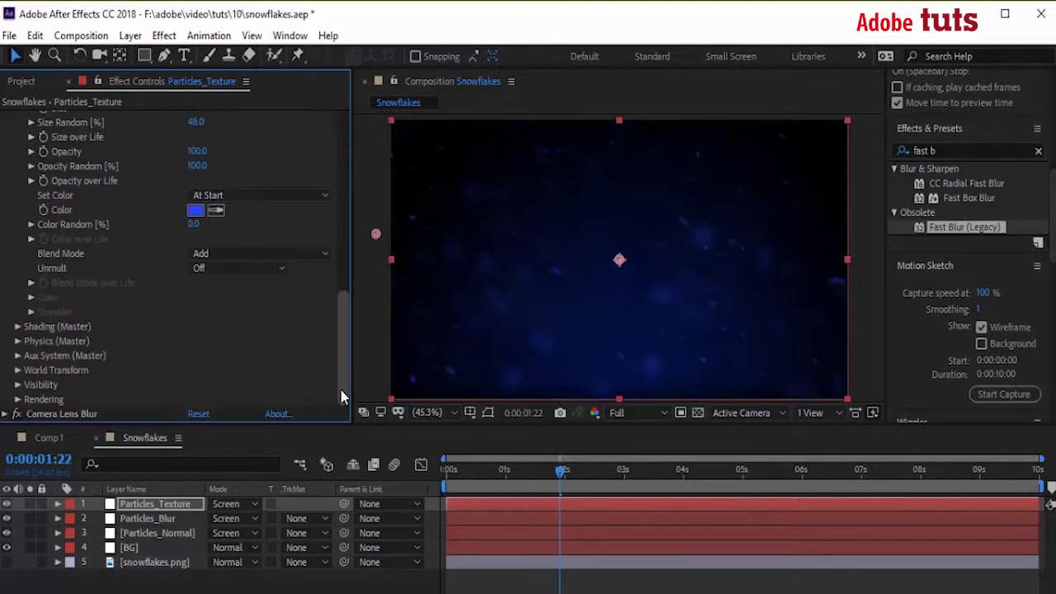
Step: Delete the Camera Lens Blur effect and set the motion blur Shutter Angle to 200
left_click(35, 414)
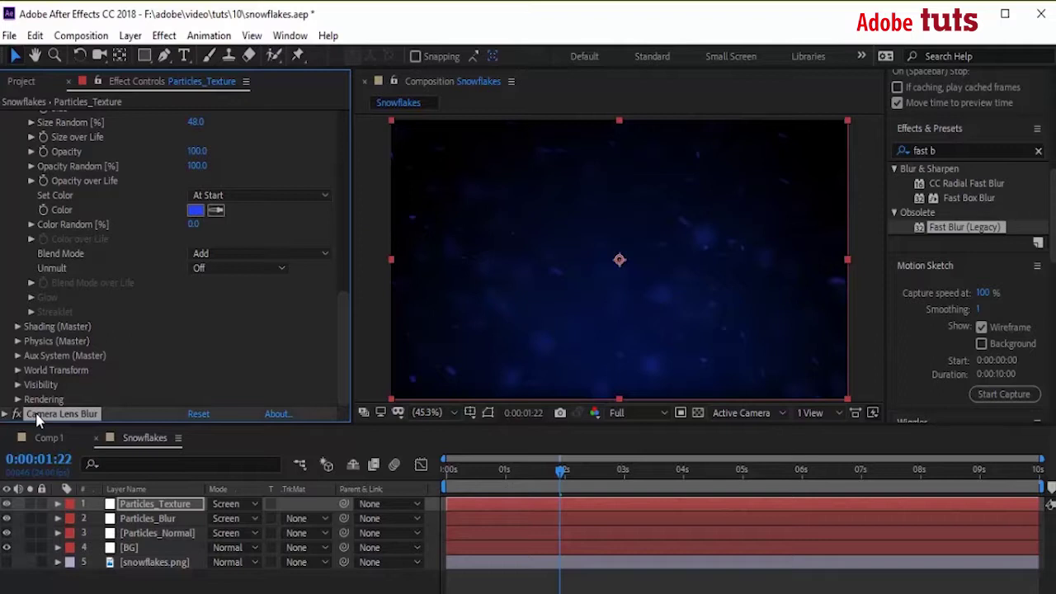
key("Delete")
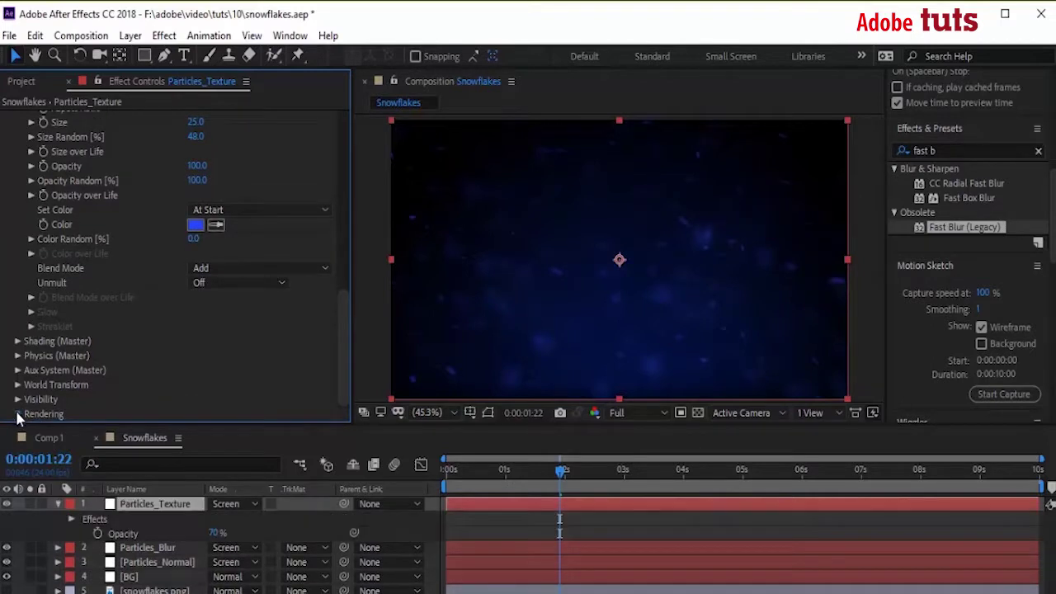
left_click(18, 417)
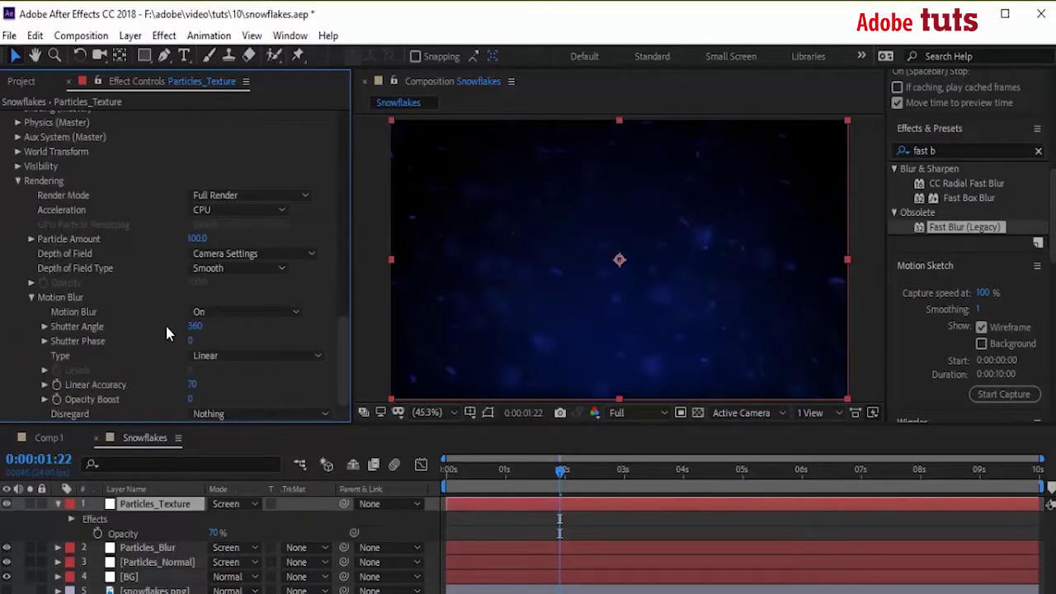
left_click(190, 326)
type("200")
left_click(455, 277)
Step: Duplicate the Particles_Texture layer
left_click(58, 503)
left_click(153, 504)
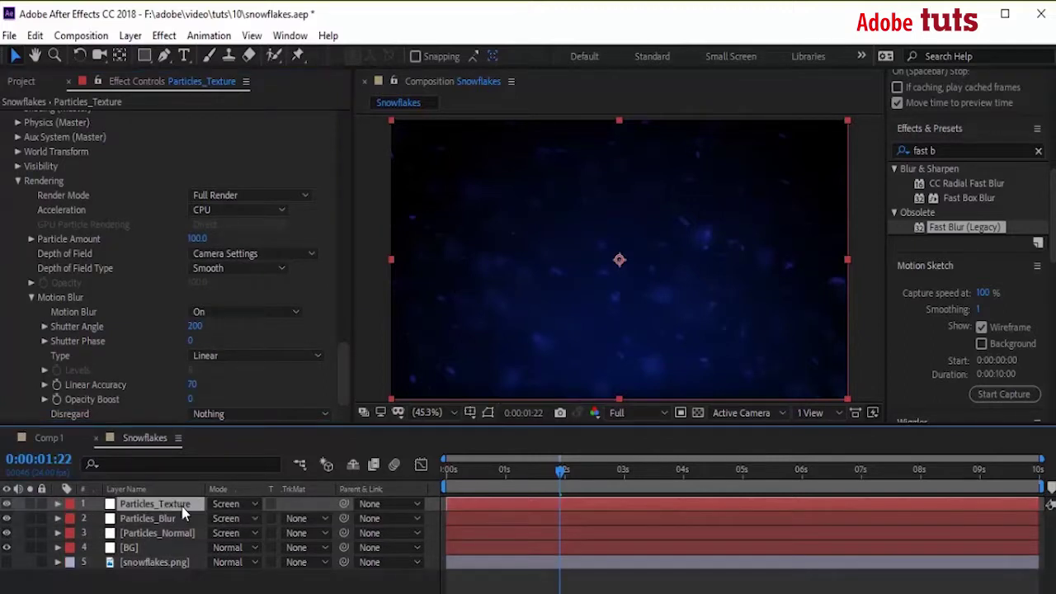
key("ctrl+d")
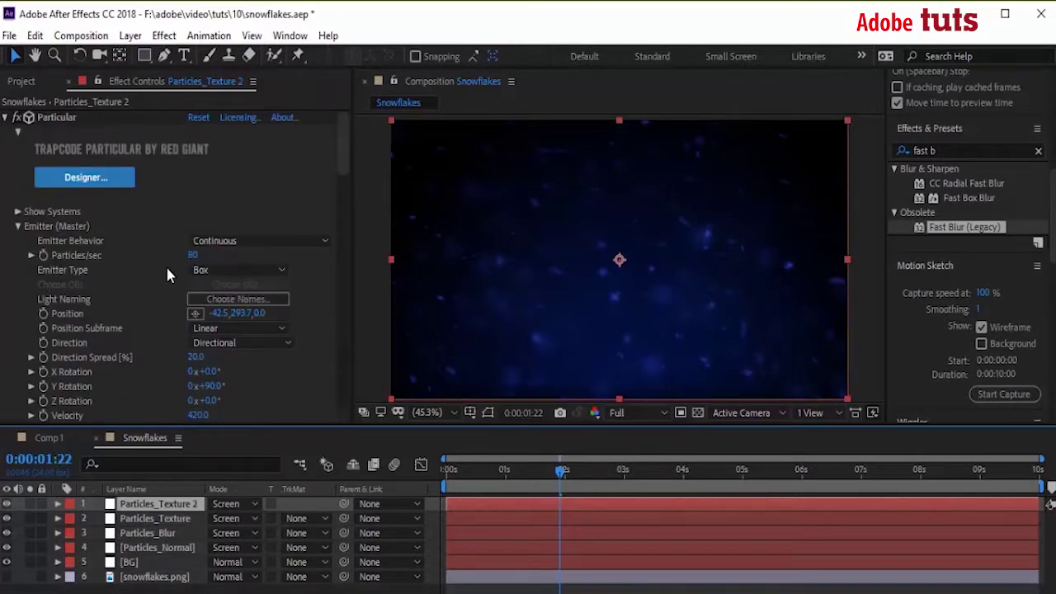
Step: Give Particles_Texture 2 a new Random Seed and a Shutter Angle of 100
left_click(194, 255)
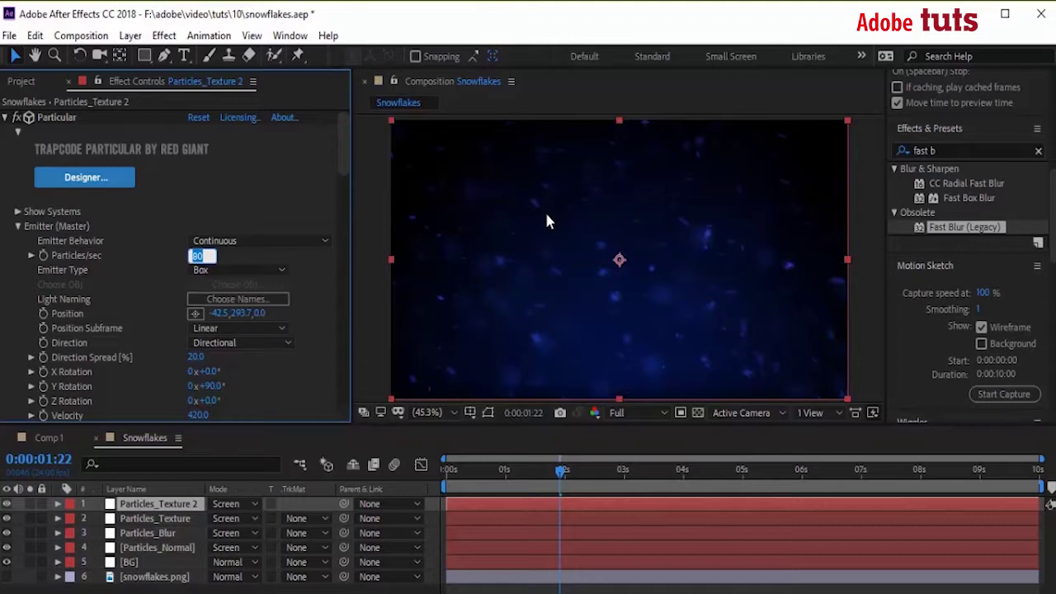
type("25")
left_click(345, 219)
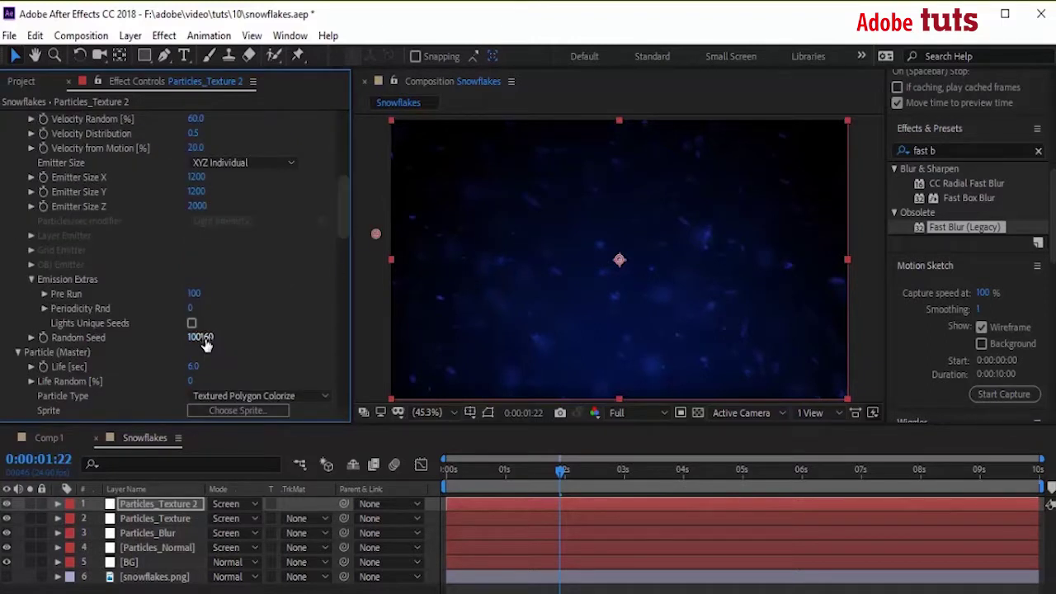
left_click_drag(206, 344, 281, 344)
left_click_drag(342, 272, 343, 394)
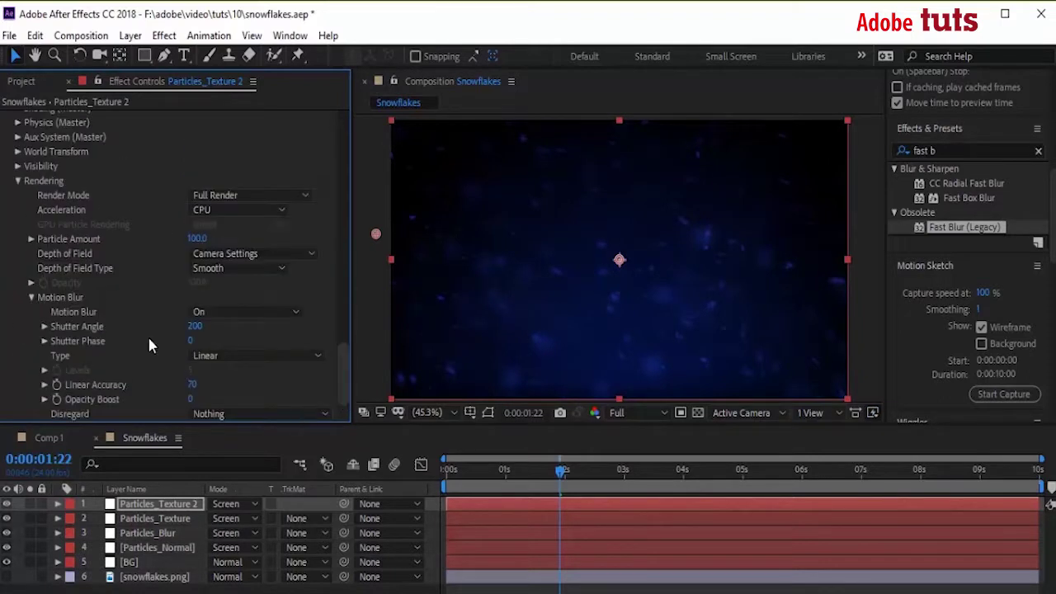
left_click(195, 327)
type("10")
key("Return")
left_click(164, 35)
mouse_move(187, 457)
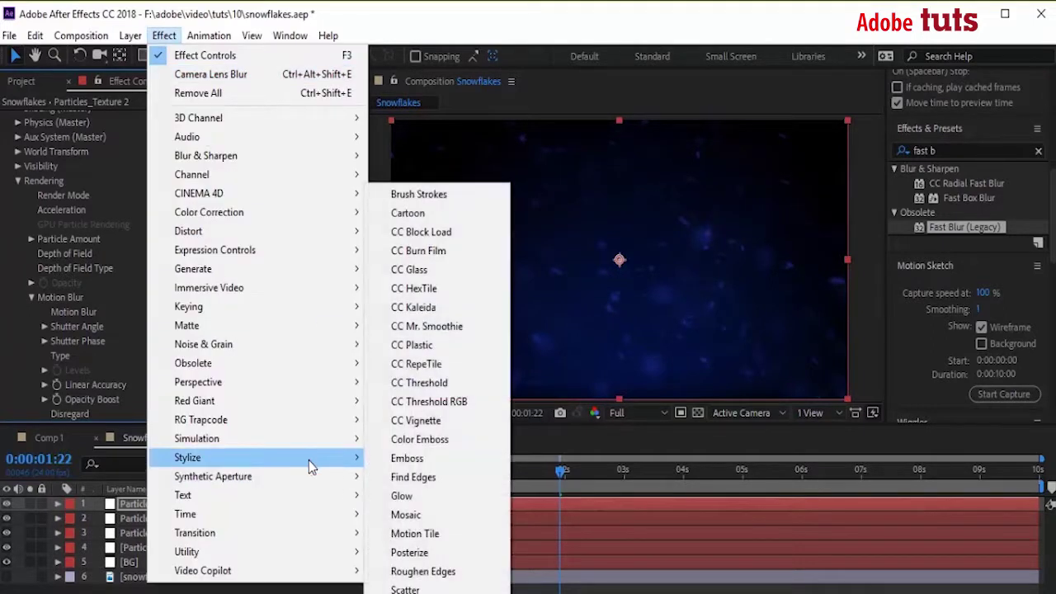
Step: Apply Glow to Particles_Texture 2 with threshold and radius 100, then reveal its Opacity
left_click(440, 505)
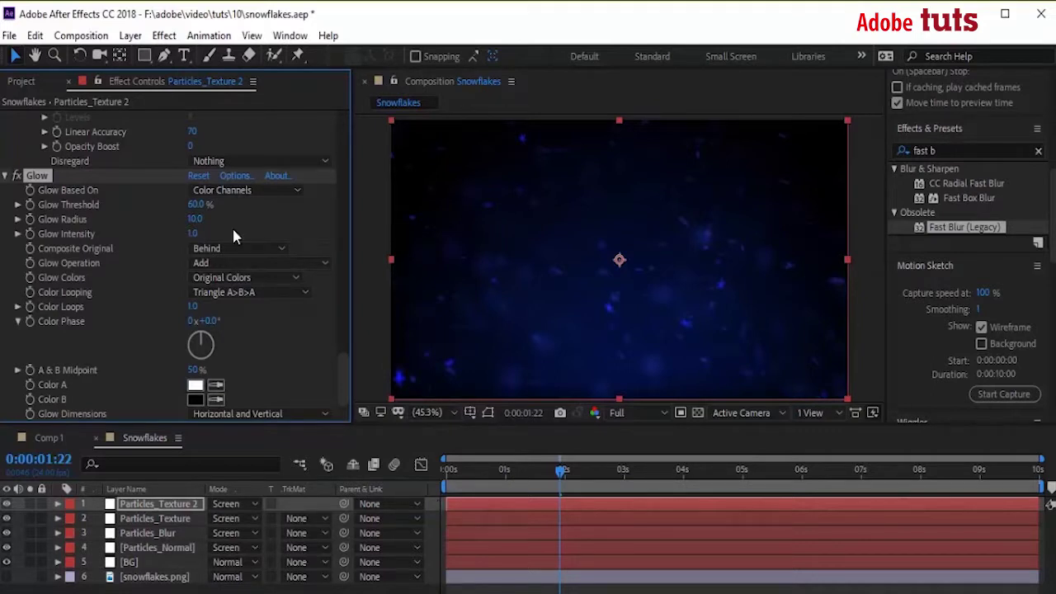
left_click(195, 218)
type("0")
key("Return")
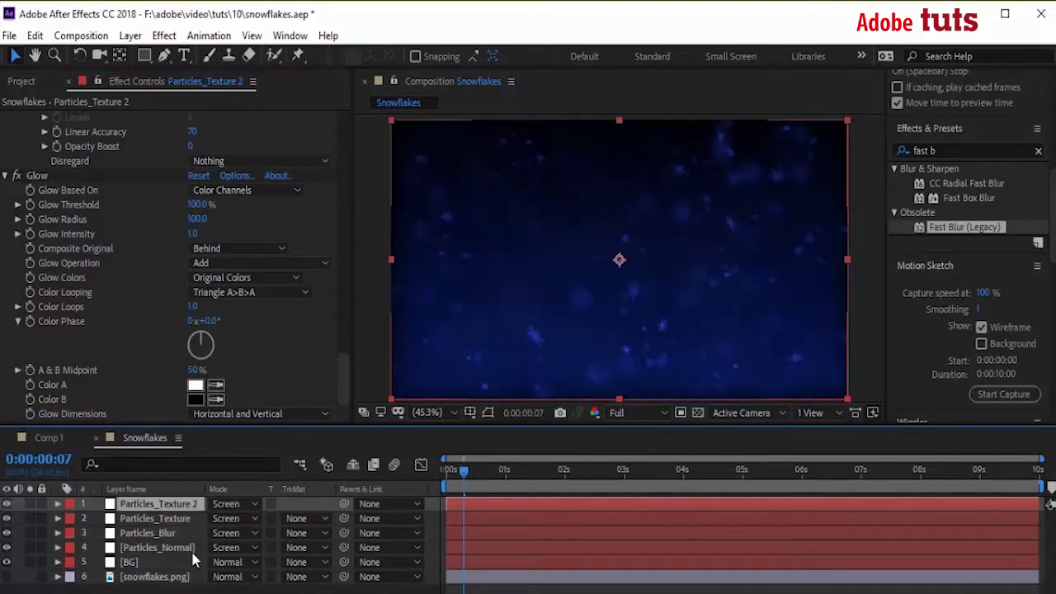
key("t")
left_click(221, 518)
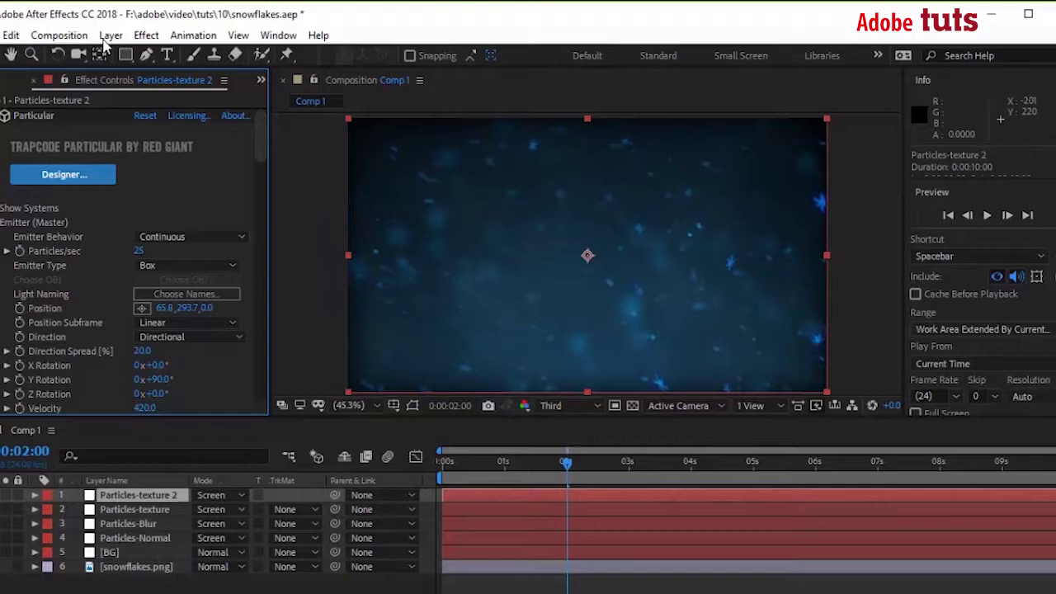
Step: Add an adjustment layer with Curves, lifting highlights and lowering shadows into an S-curve
left_click(110, 36)
mouse_move(132, 55)
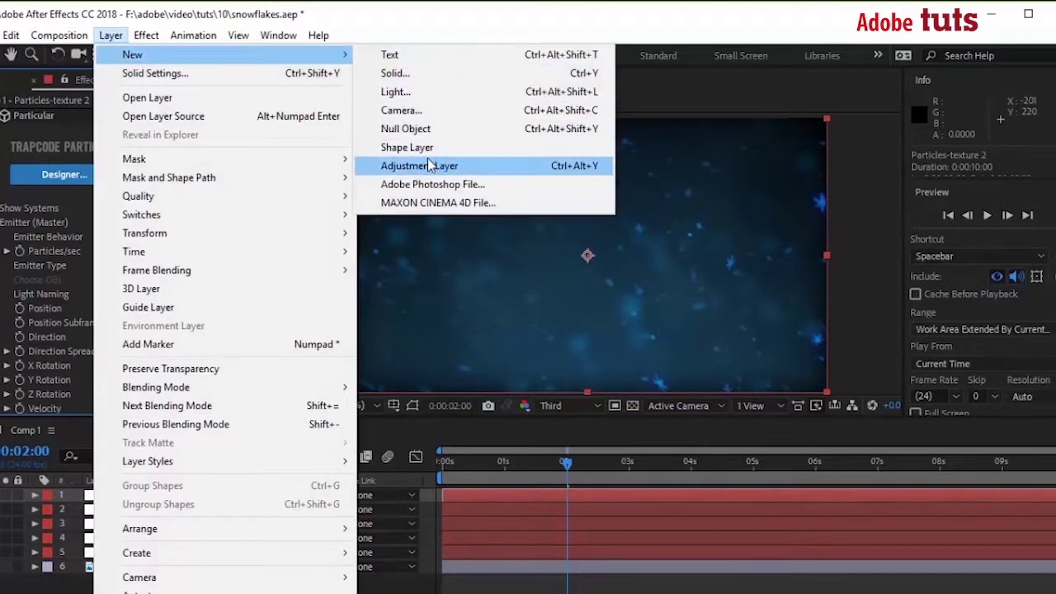
left_click(429, 171)
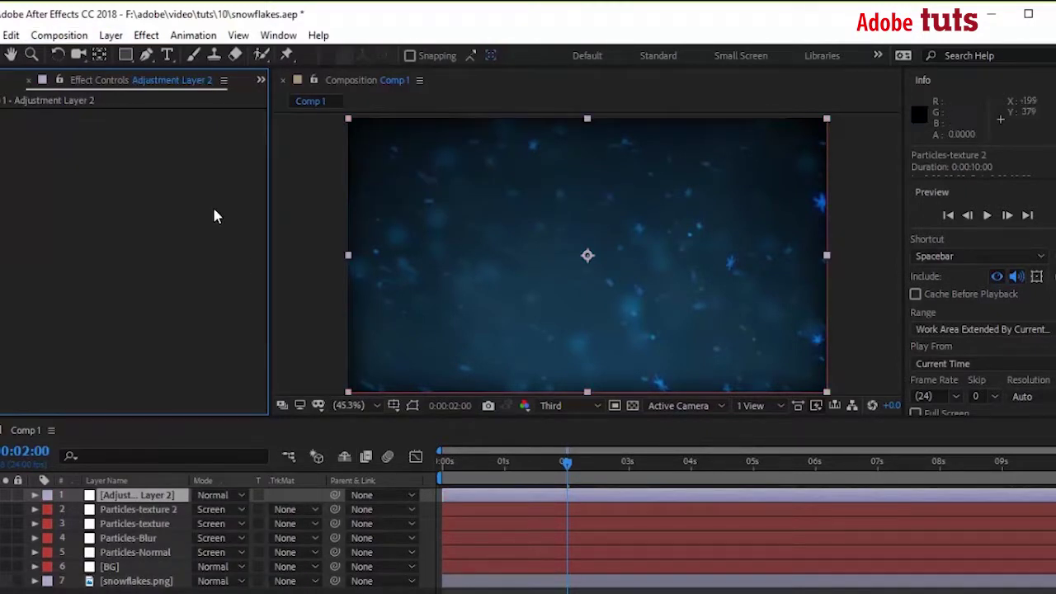
left_click(146, 35)
mouse_move(172, 301)
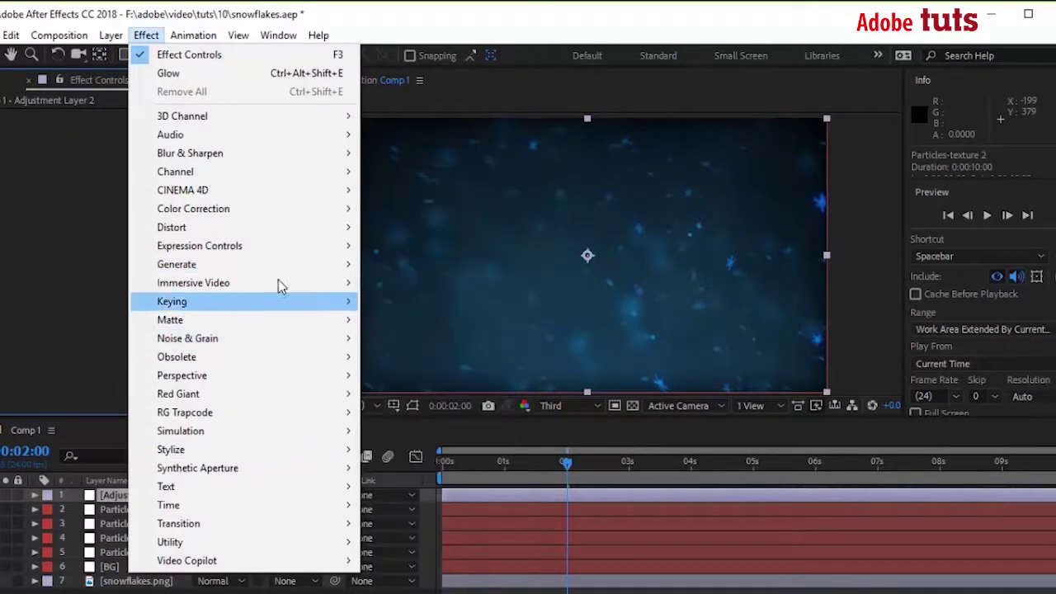
mouse_move(193, 209)
left_click(398, 362)
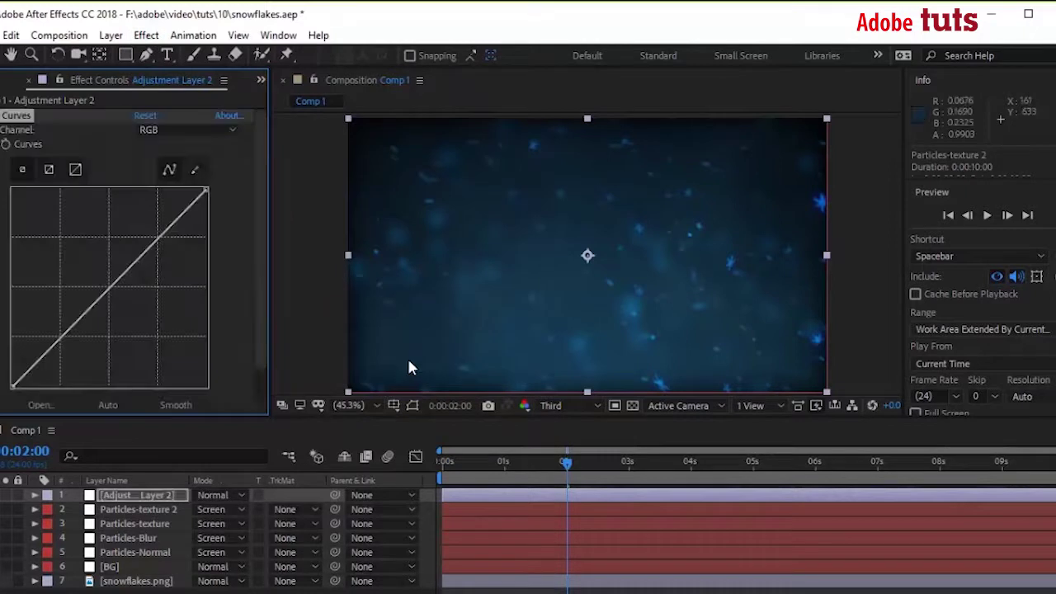
left_click_drag(161, 237, 159, 219)
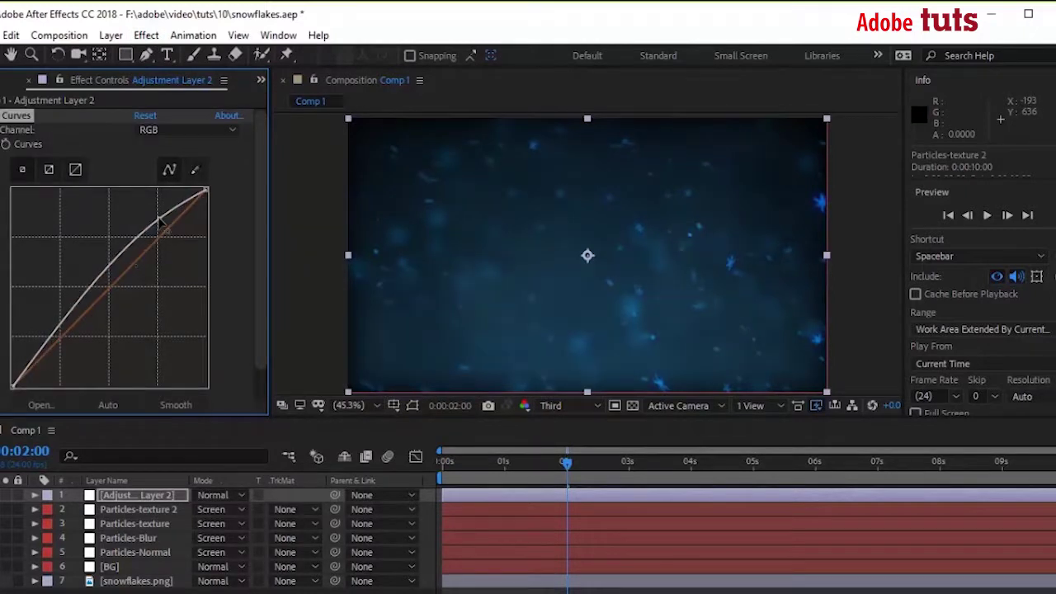
left_click_drag(52, 334, 66, 351)
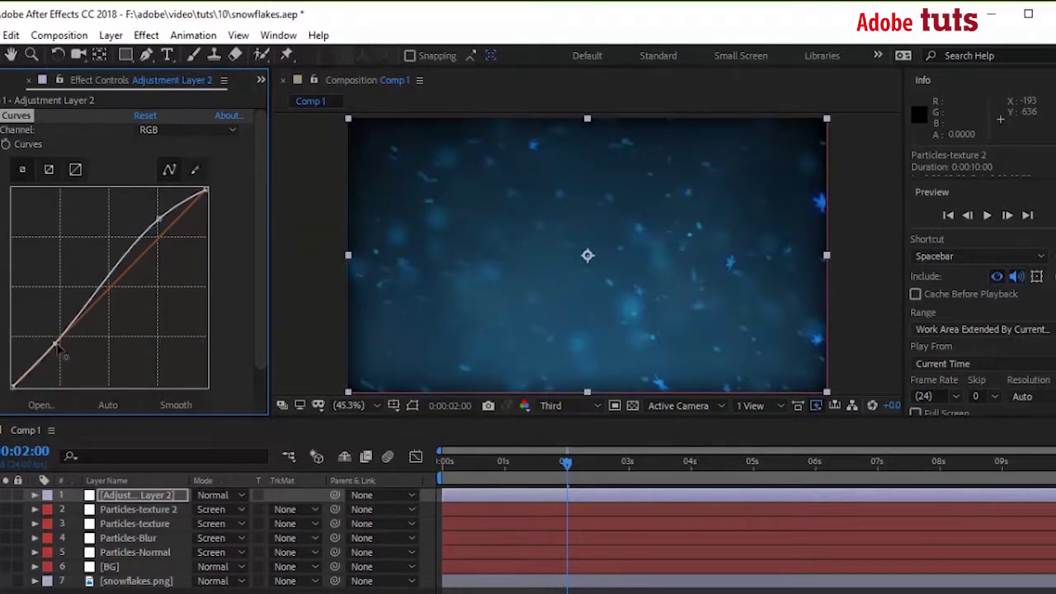